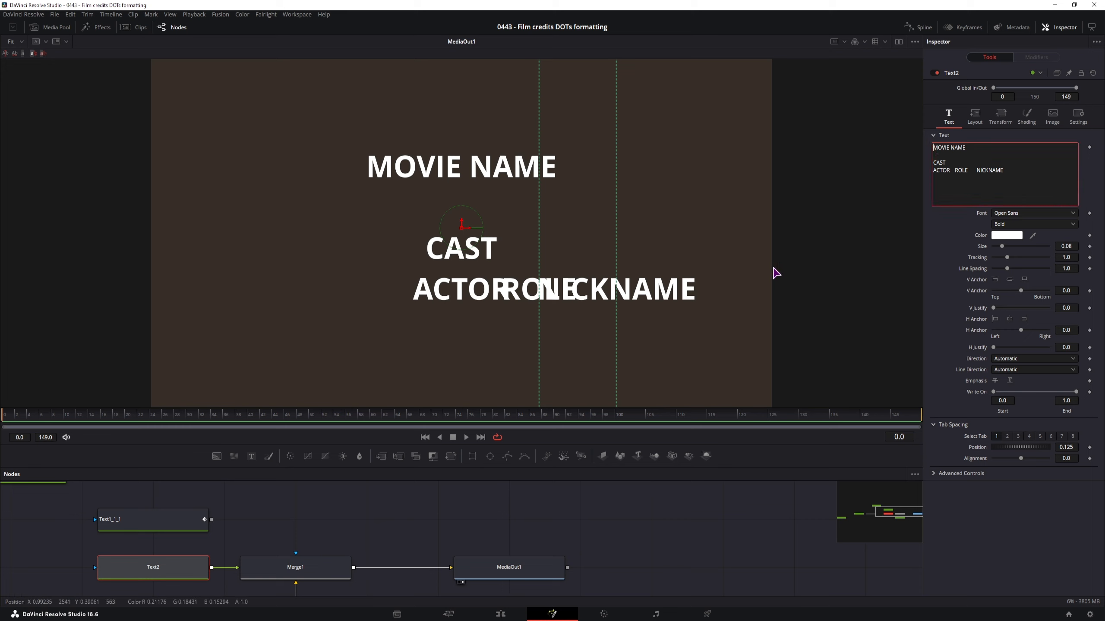
- Choose tab 8 for the tab spacing and insert eight tabs before MOVIE NAME in the text
click(1072, 436)
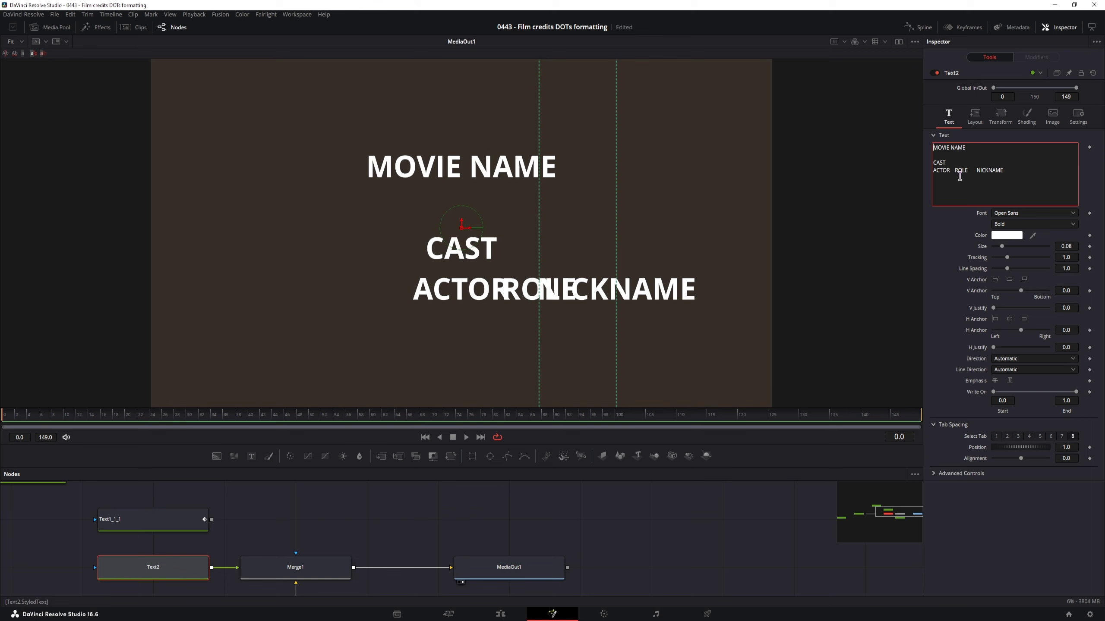
key(Tab)
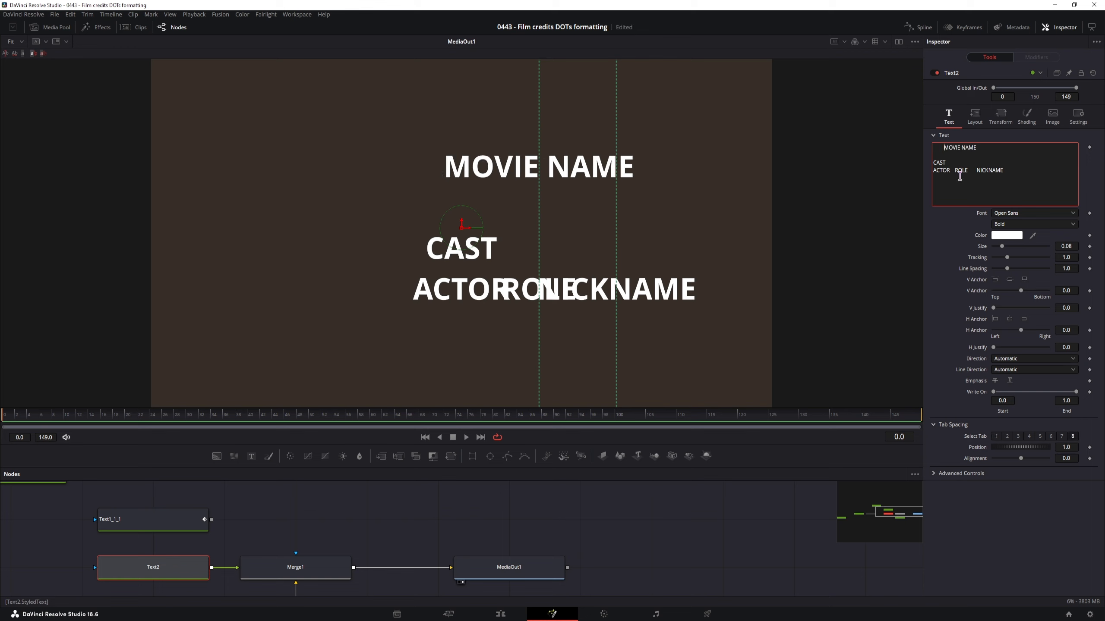
key(Tab)
key(Tab)
key(Tab)
key(Tab)
key(Tab)
key(Tab)
key(Tab)
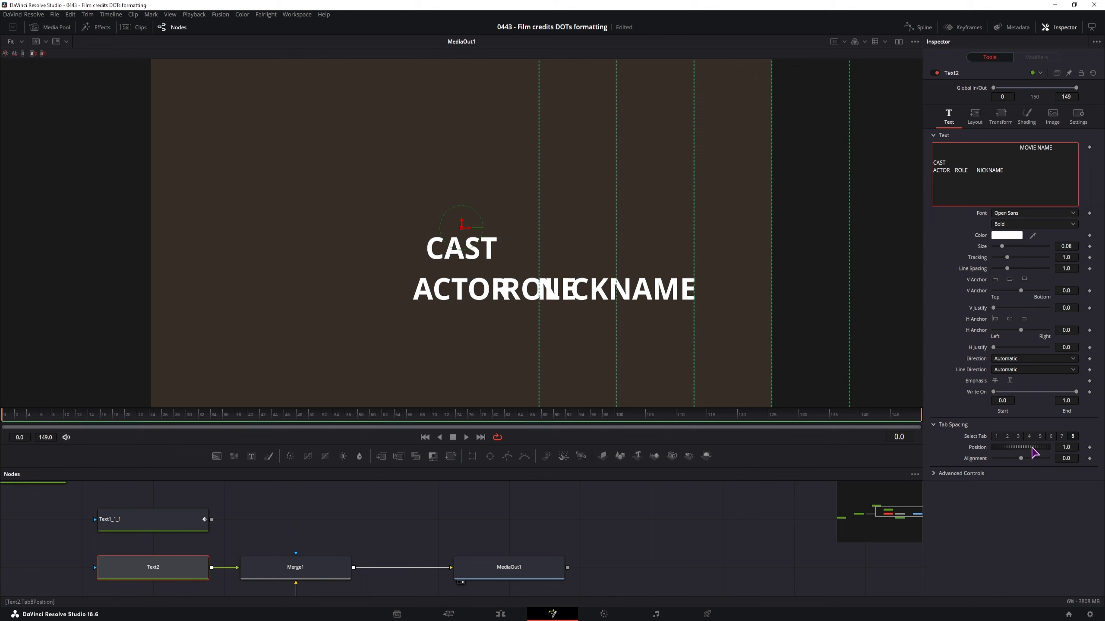
- Set the position of tab 8 to 0.0 so MOVIE NAME sits on the frame's centre
drag(1033, 449, 975, 450)
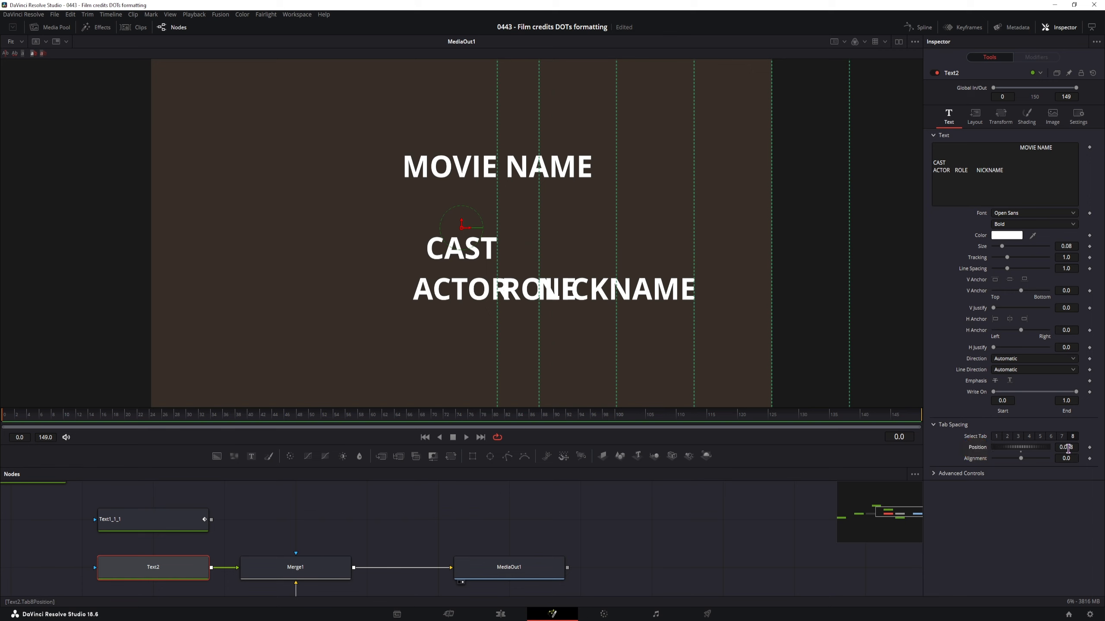
click(1068, 448)
text(0)
key(Tab)
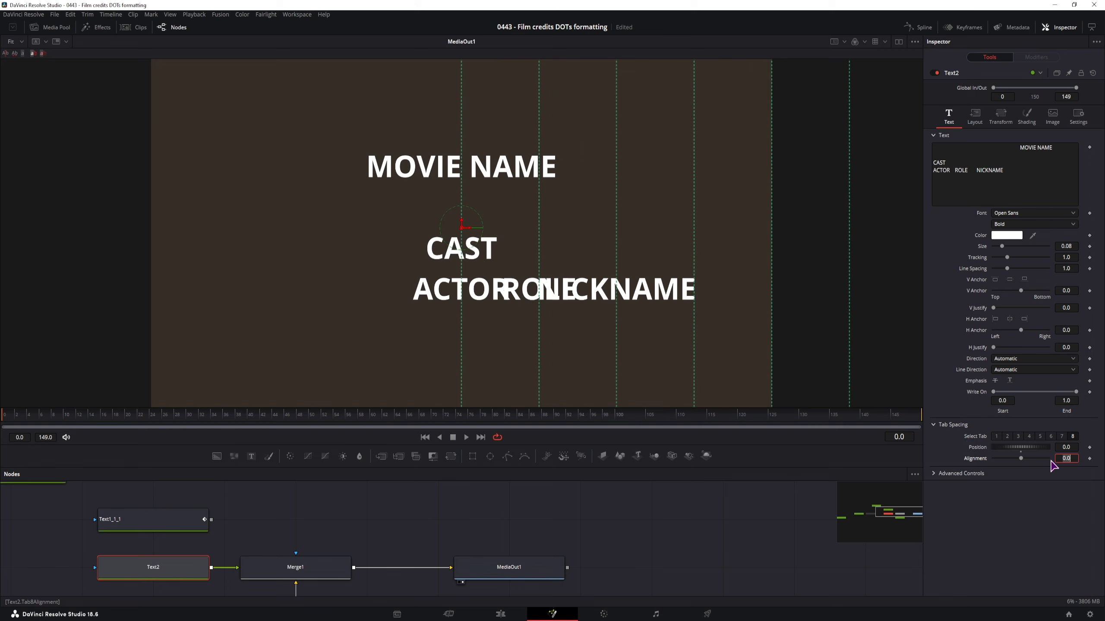
- Try alignments -1.0 and 1.0 for tab 8, and return it to 0.0
click(1024, 460)
drag(1024, 462, 988, 464)
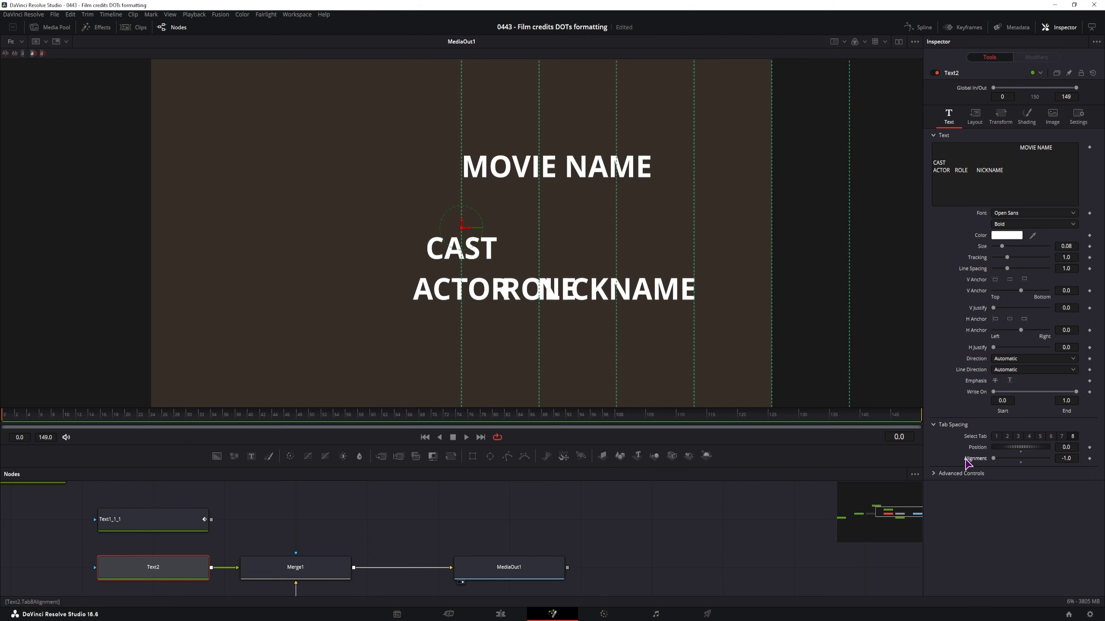
drag(993, 460, 1064, 465)
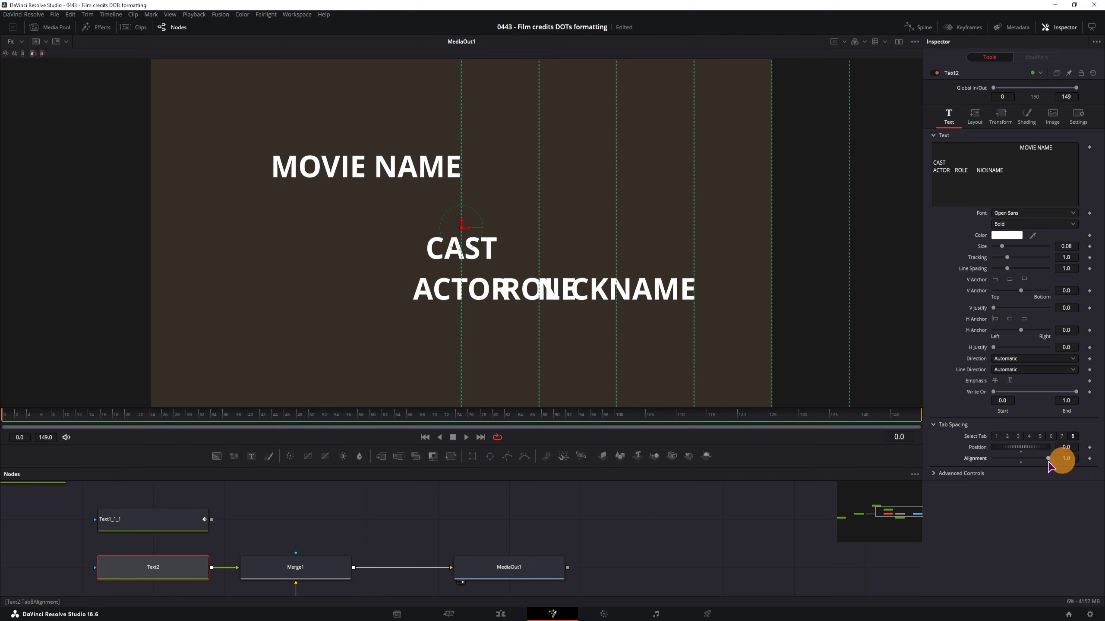
click(1021, 462)
- Cycle tab 8 through its alignments with its marker in the viewer, ending on centred
drag(613, 105, 609, 171)
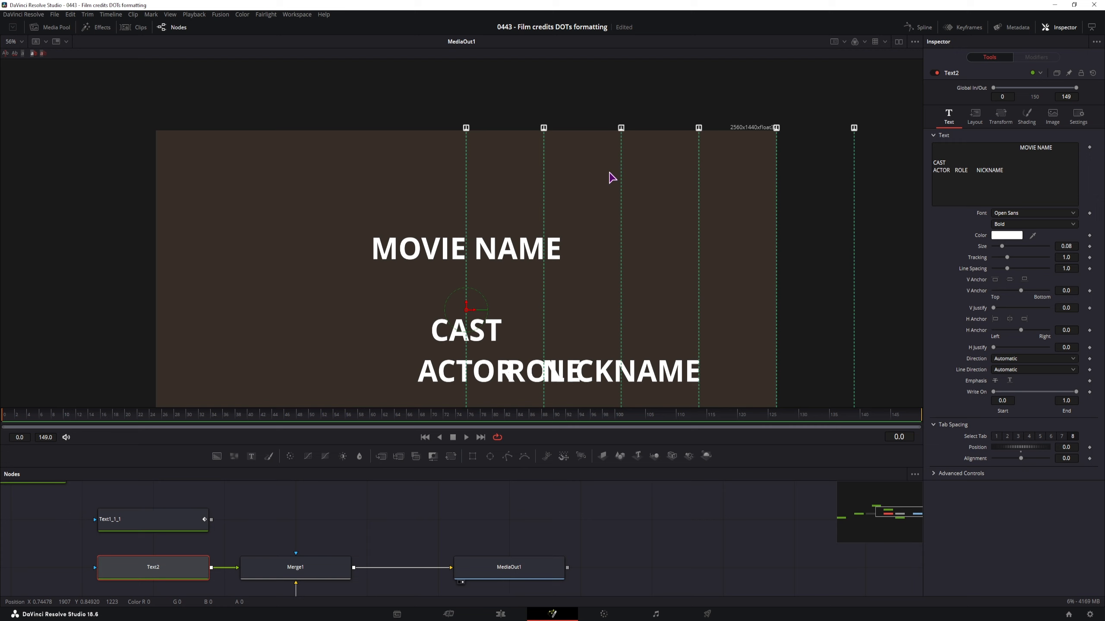
click(466, 127)
click(465, 127)
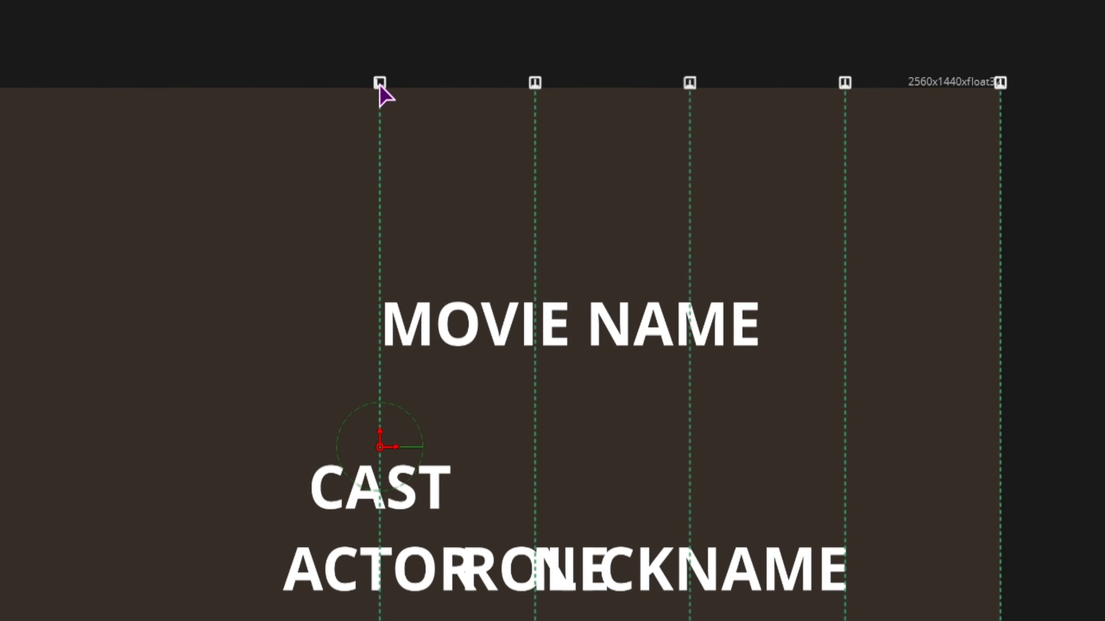
click(435, 112)
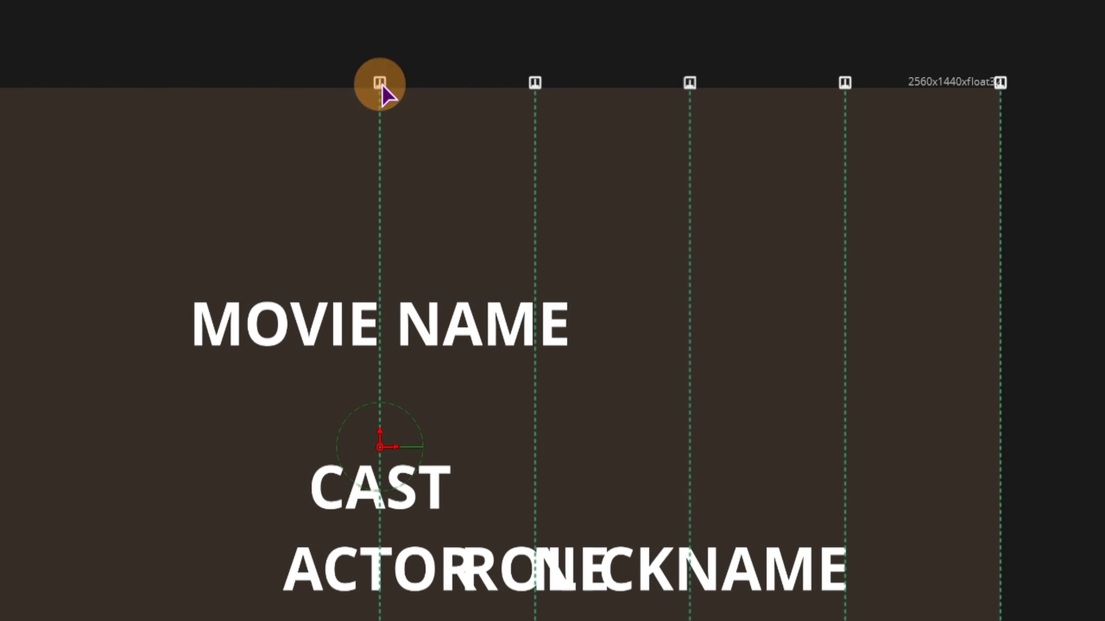
- Move tab 8 slightly off centre with its viewer marker and reset its position to 0
drag(382, 148, 373, 192)
click(1068, 452)
click(1070, 448)
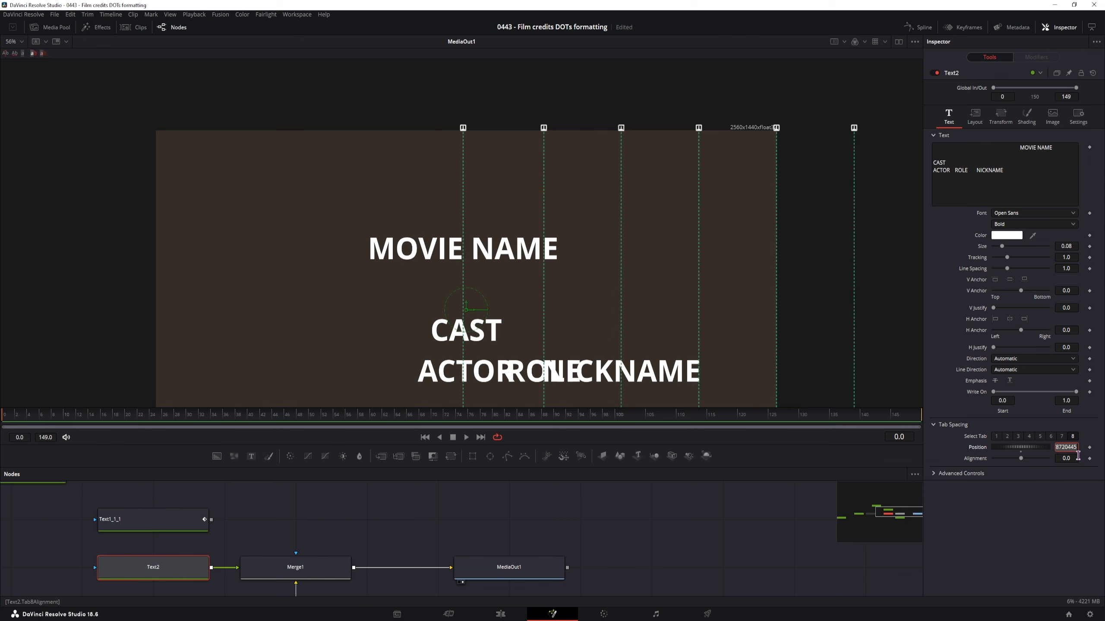
text(0)
key(Tab)
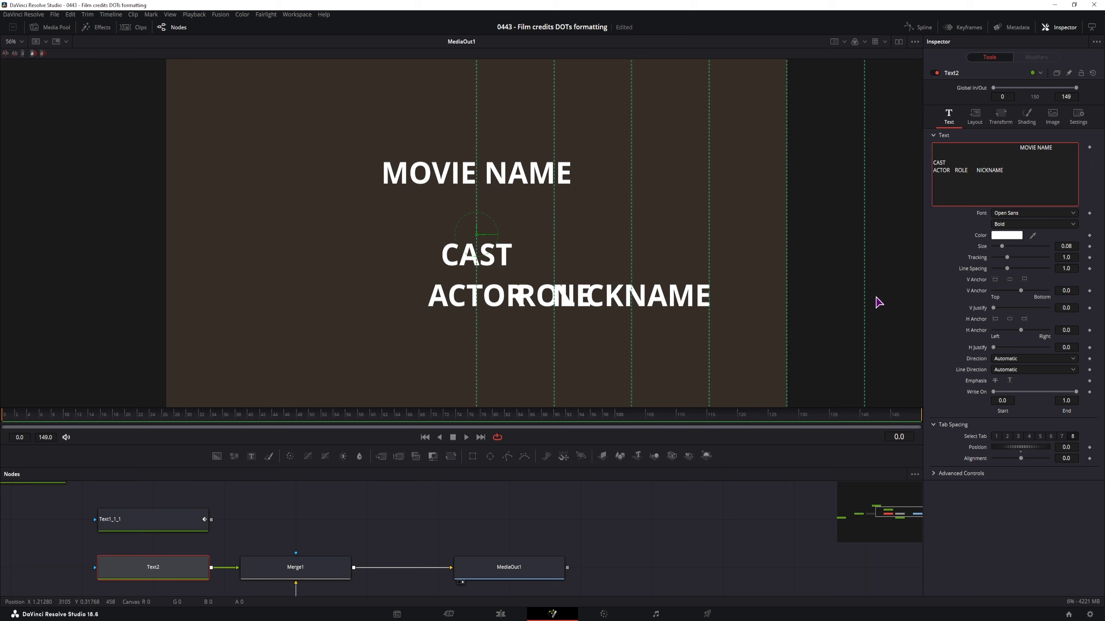
- Insert eight tabs before CAST so it uses the centred tab 8
key(Tab)
key(Tab)
key(Tab)
key(Tab)
key(Tab)
key(Tab)
key(Tab)
key(Tab)
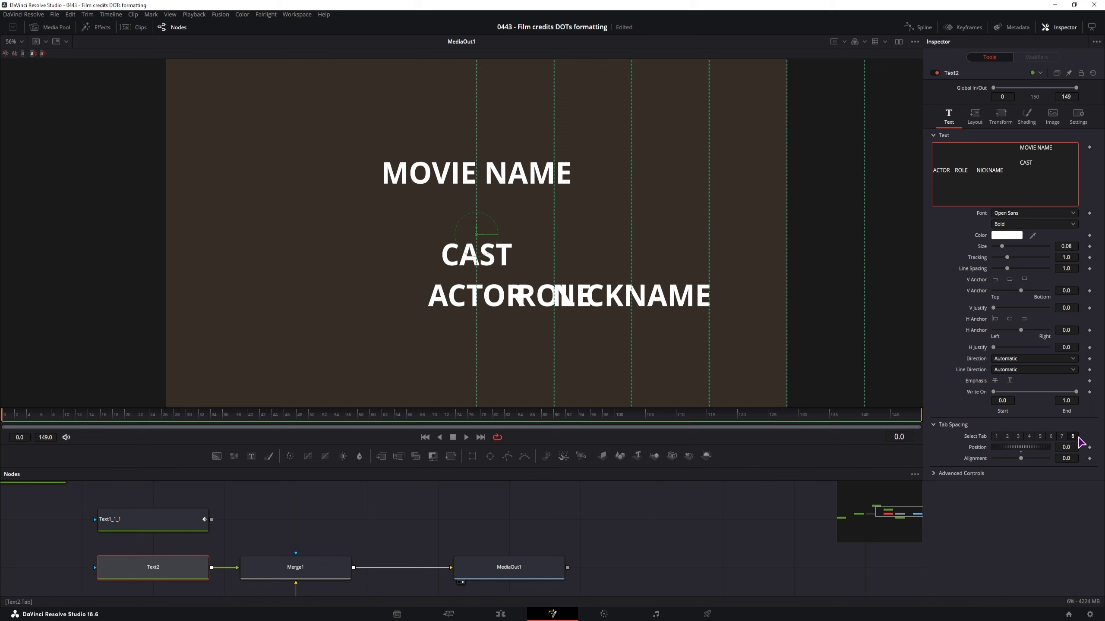
- Insert five tabs before ACTOR and set tab 5 to position -0.2 with alignment 1.0
mouse_move(1037, 448)
mouse_down()
mouse_move(1011, 453)
mouse_move(1046, 451)
mouse_move(1012, 457)
mouse_move(1036, 453)
mouse_up()
click(933, 170)
click(1040, 436)
mouse_move(1034, 450)
mouse_down()
mouse_move(972, 454)
mouse_move(1042, 457)
mouse_move(1031, 454)
mouse_up()
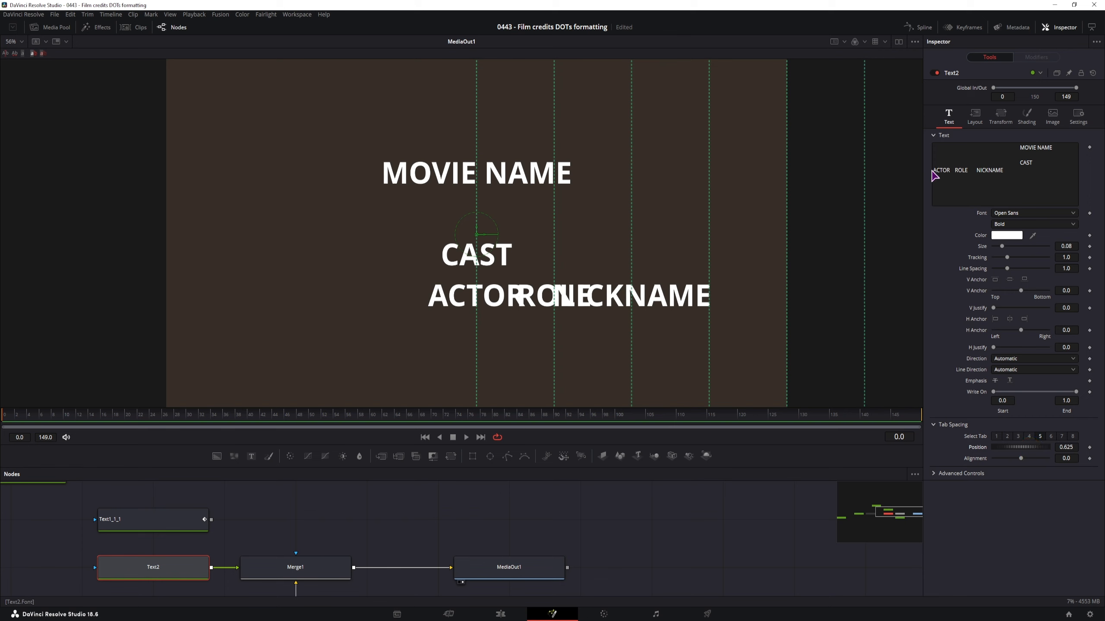
click(933, 169)
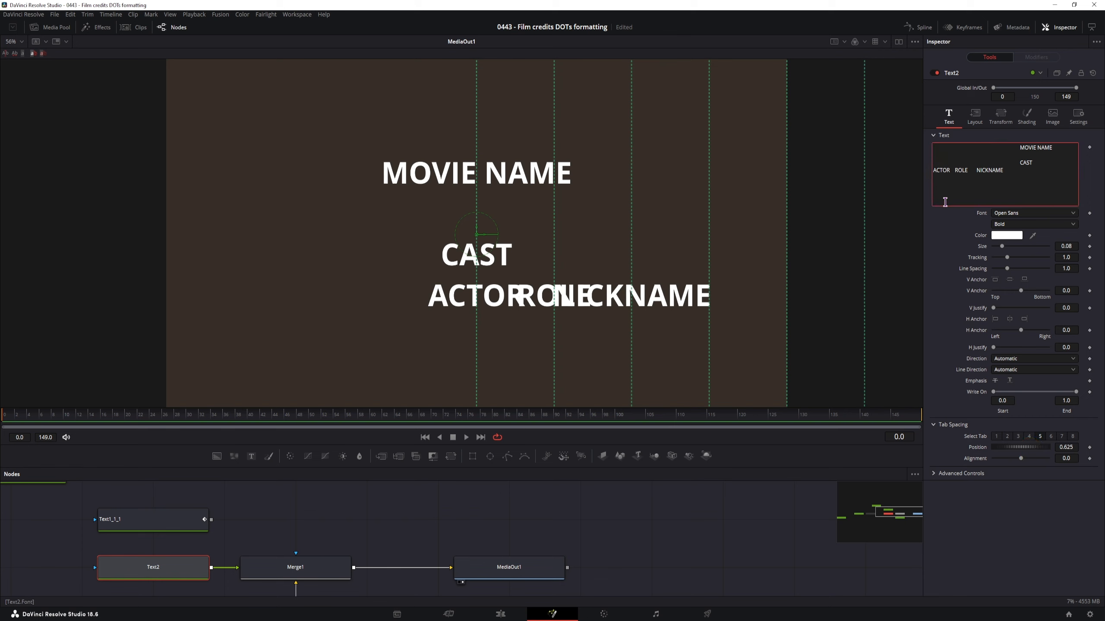
key(Tab)
key(Tab)
key(Tab)
key(Tab)
key(Tab)
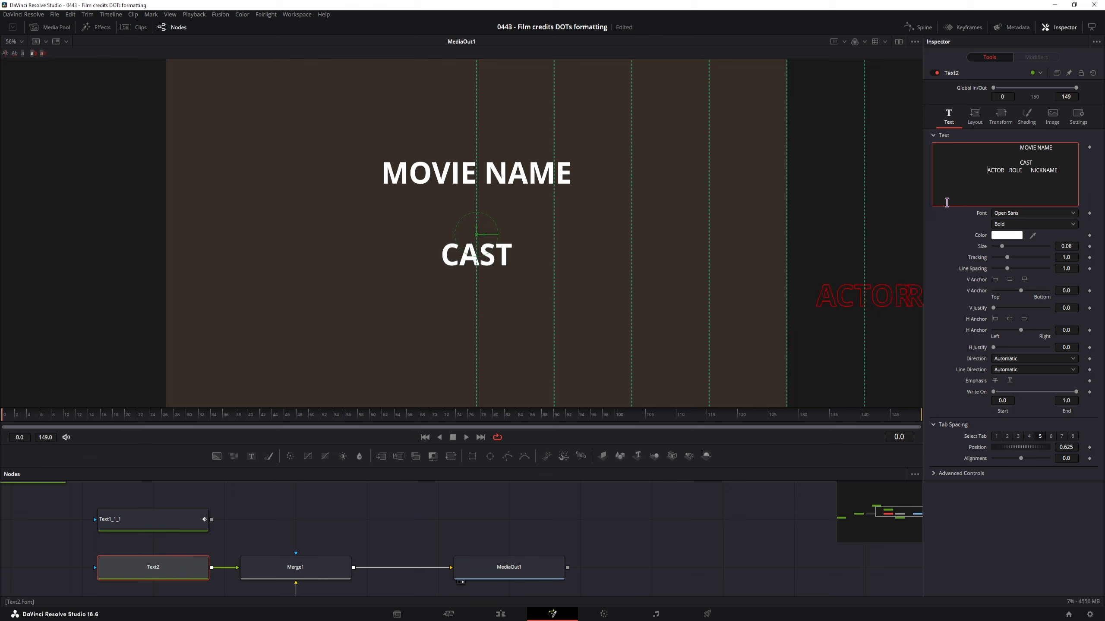
drag(1039, 453, 1059, 464)
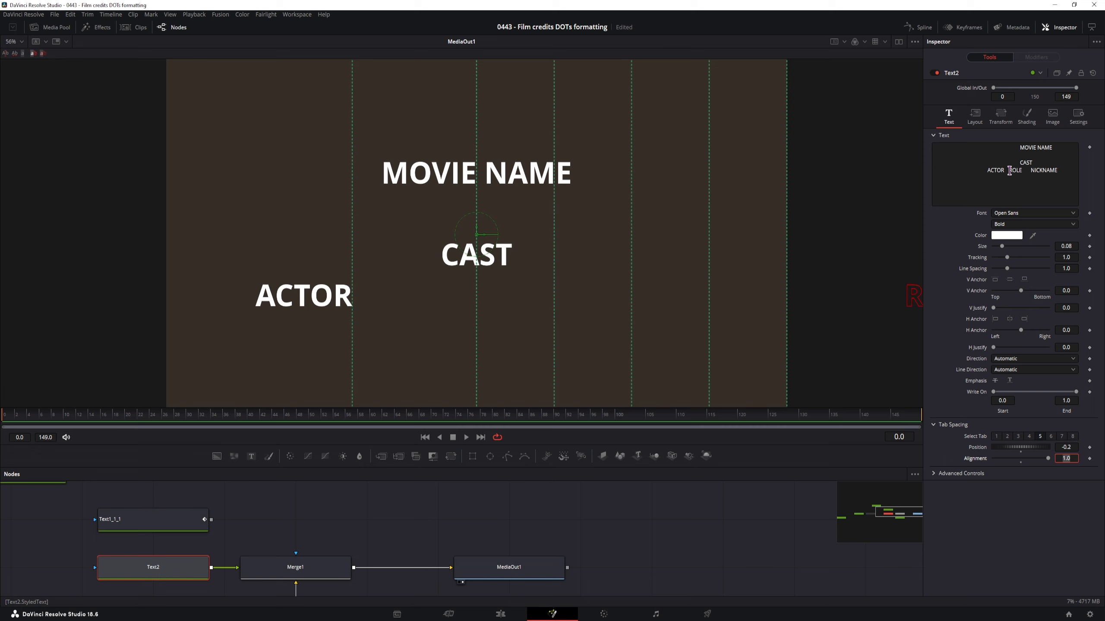
- Set tab 6, which places ROLE, to position 0.05 with alignment -1.0
click(1009, 170)
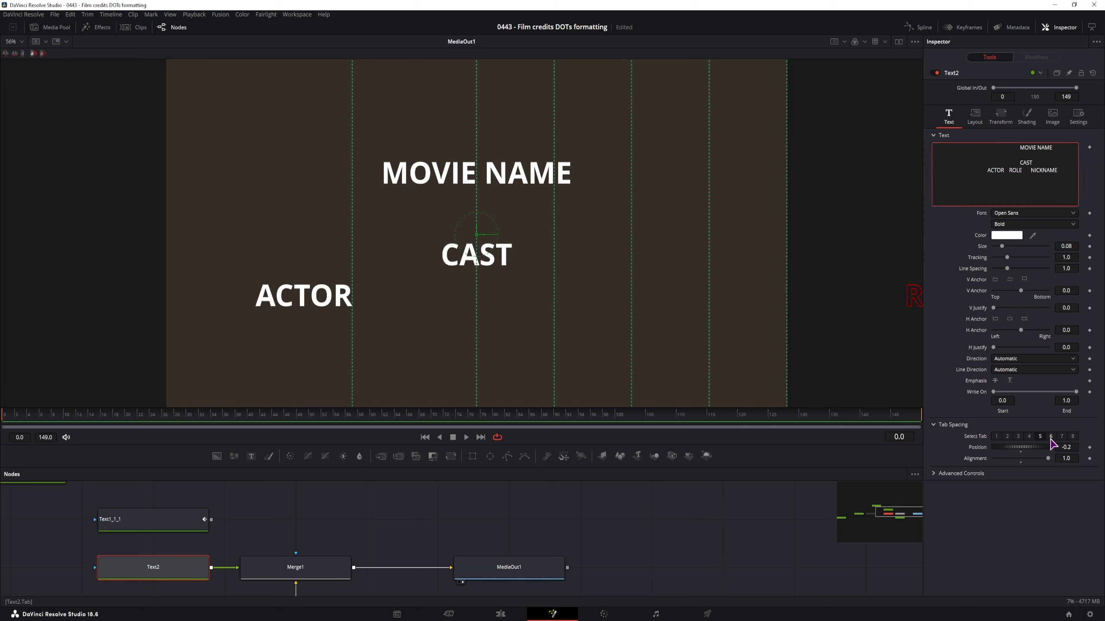
click(1051, 436)
double_click(1008, 171)
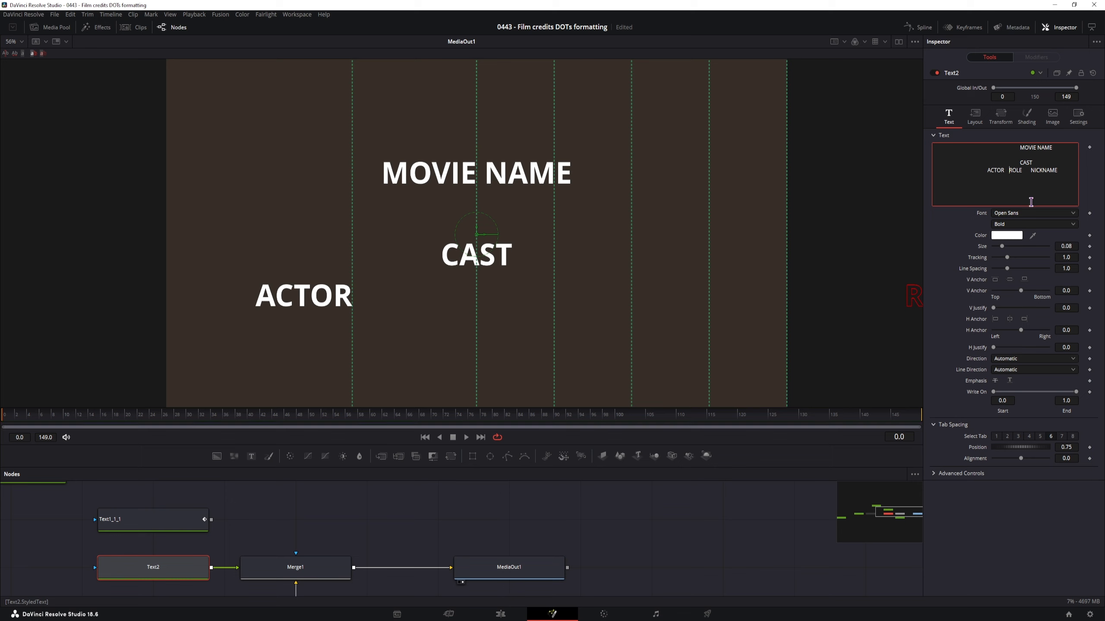
drag(1046, 448, 980, 464)
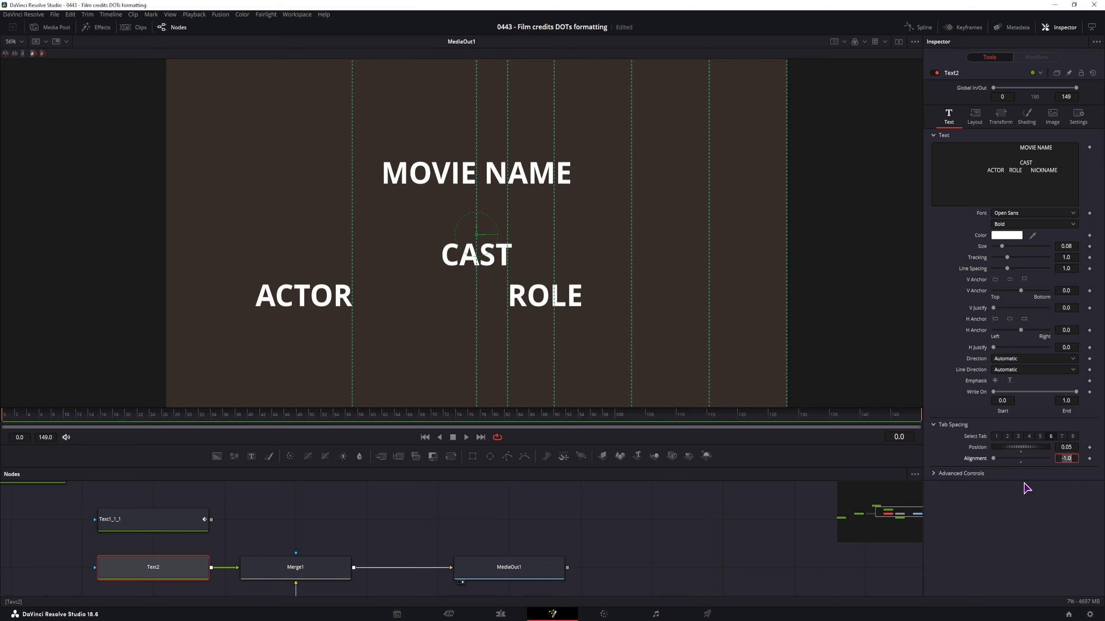
- Delete the tab between ROLE and NICKNAME and insert it again
click(1031, 171)
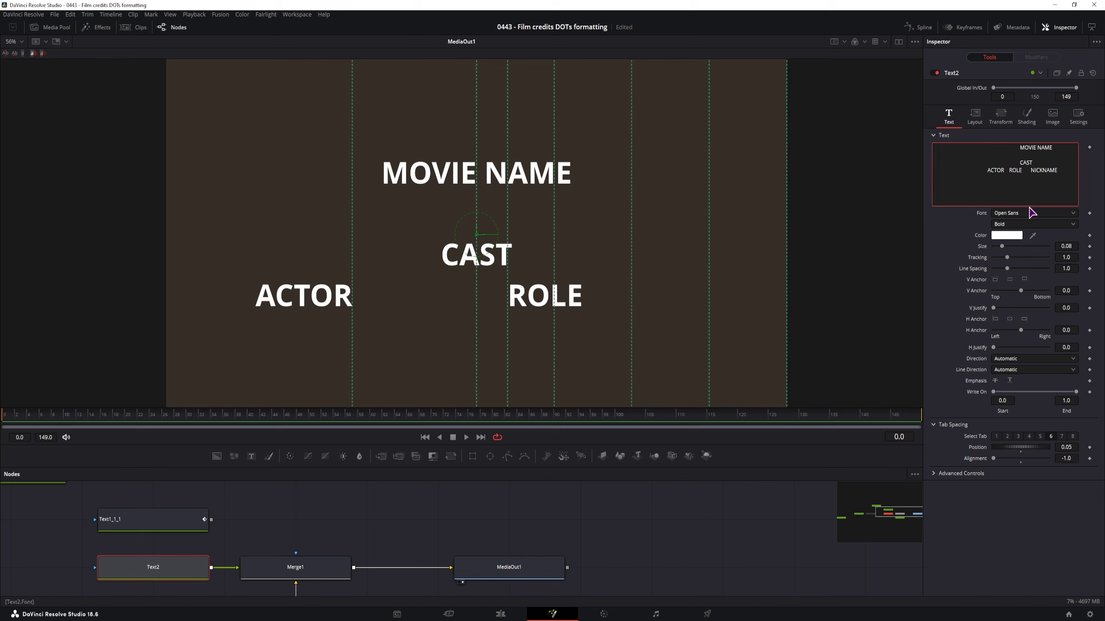
key(BackSpace)
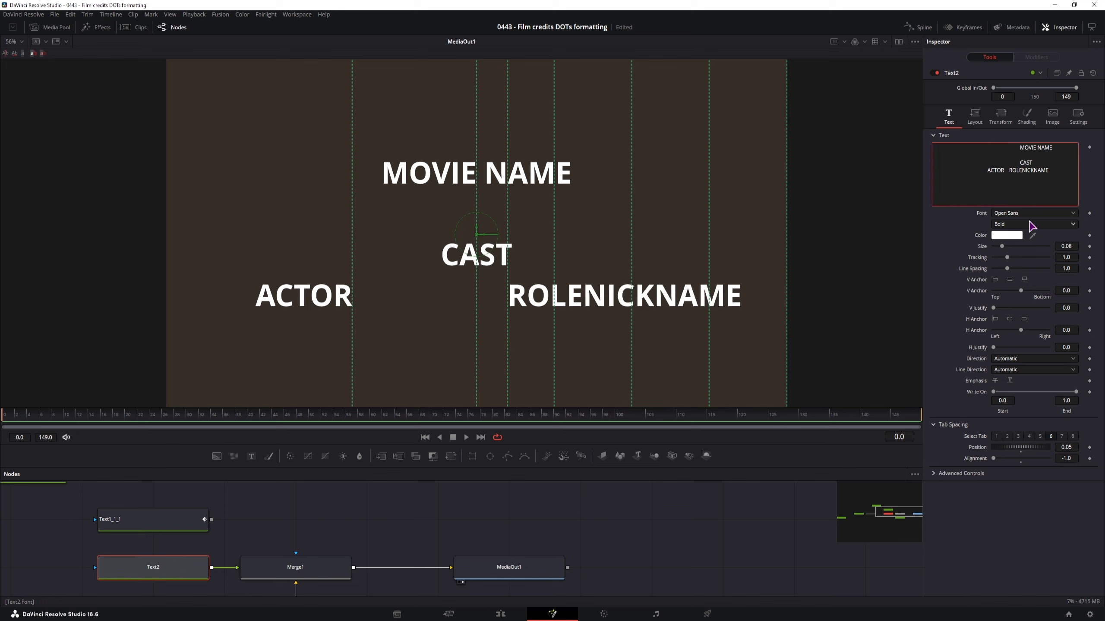
key(Tab)
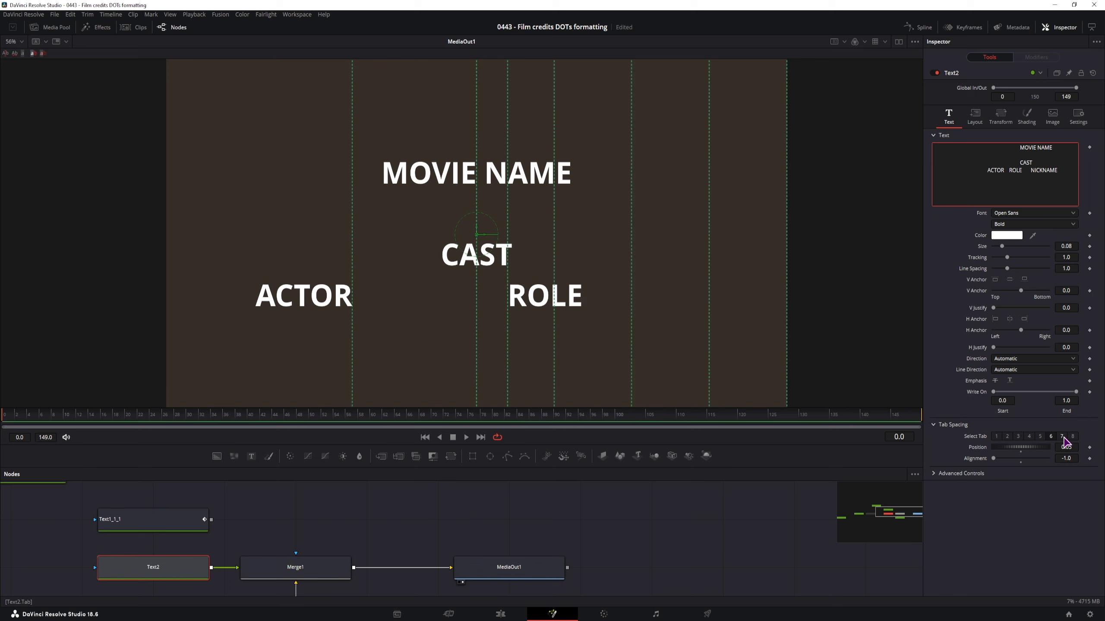
- Set tab 7, which places NICKNAME, to a position of about 0.2 with alignment -1.0
click(1061, 437)
drag(1044, 450, 963, 466)
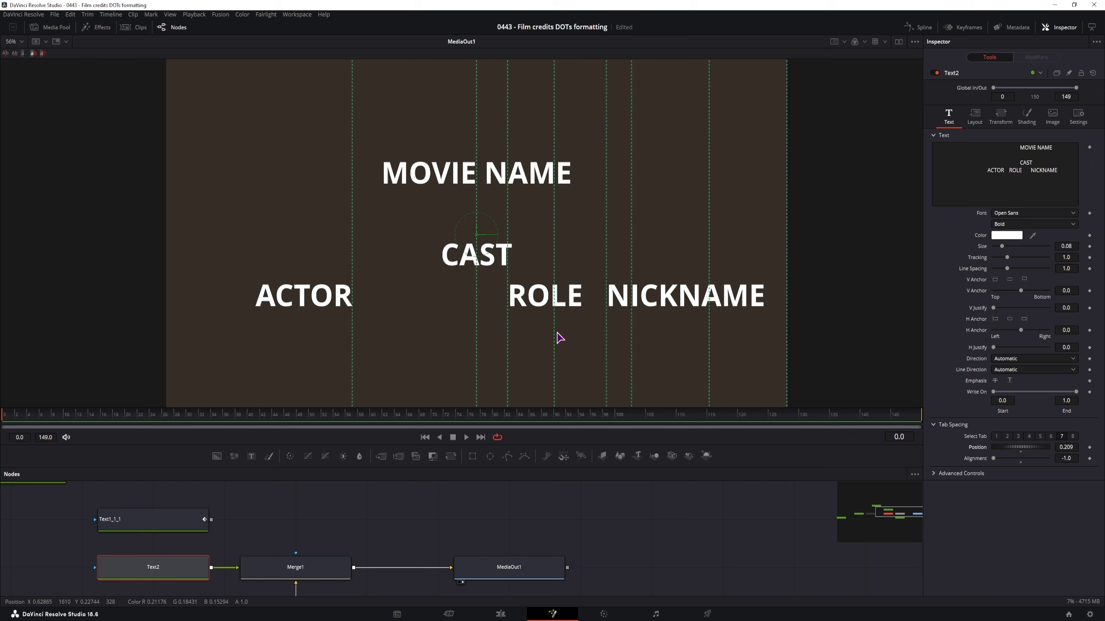
click(1071, 448)
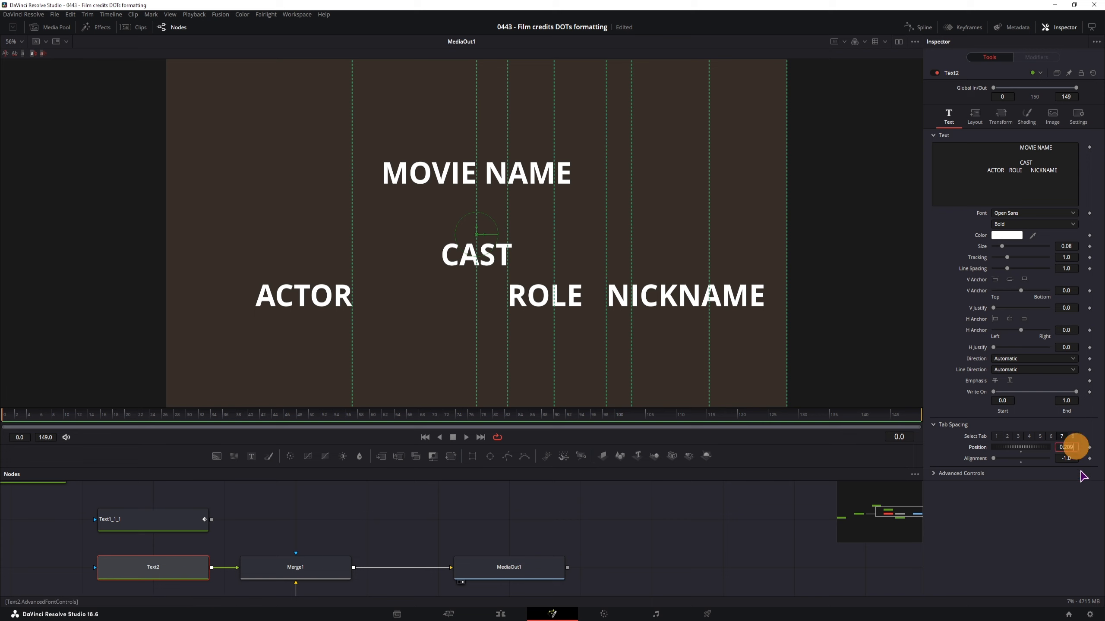
key(Tab)
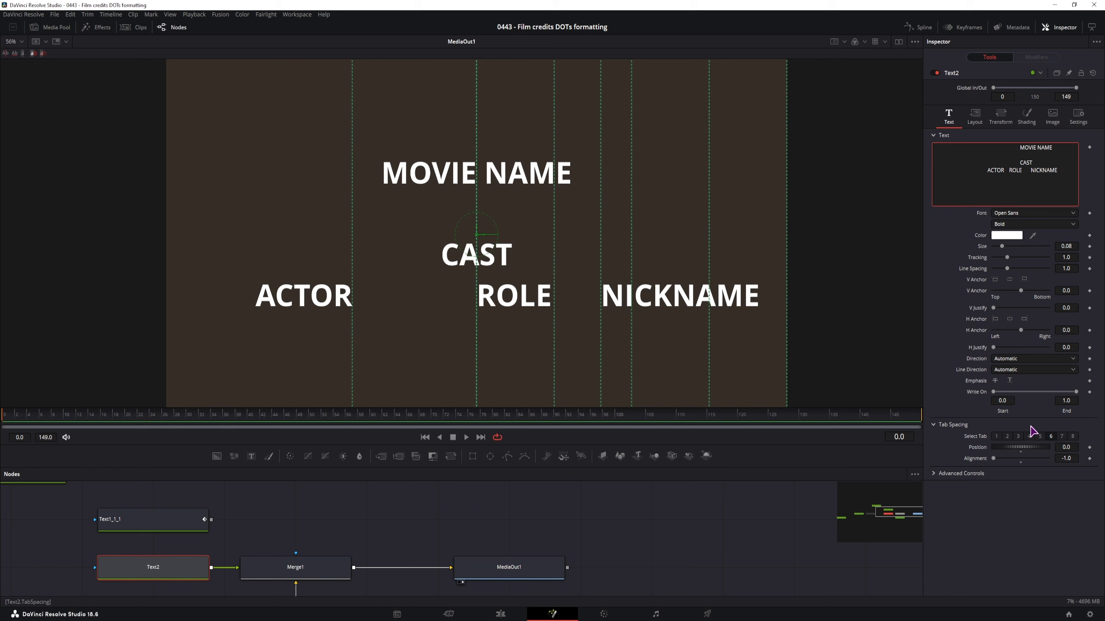
- Add a tab-separated line with an actor's name, role and nickname below the column headings, and indent it with five tabs
click(1051, 197)
key(Return)
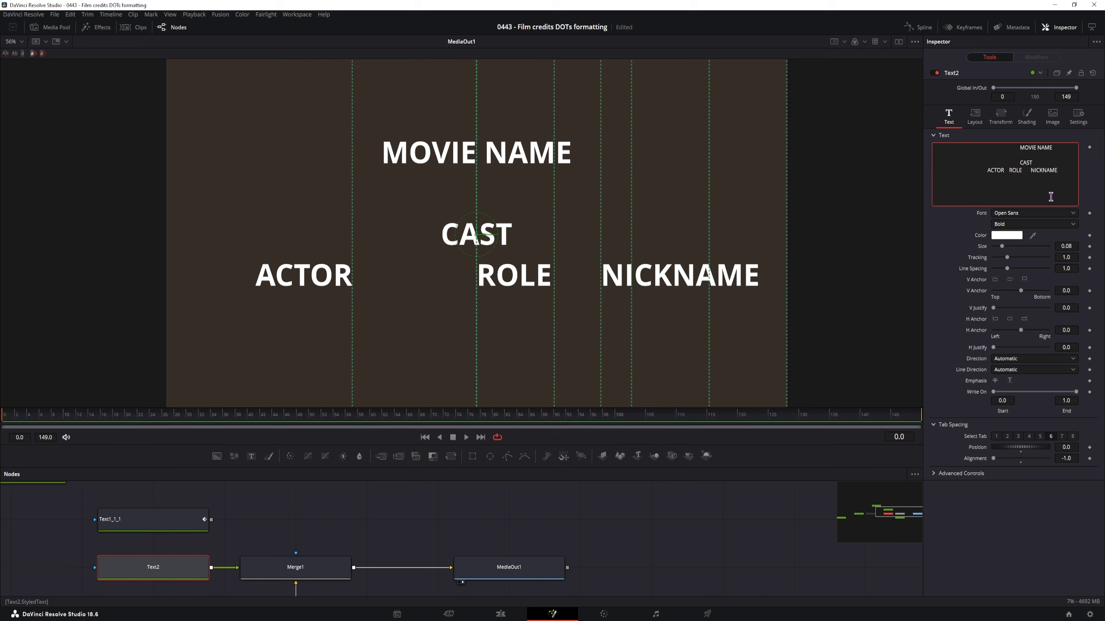
text(Jeanine Claudia	Jessy	Claud)
click(934, 177)
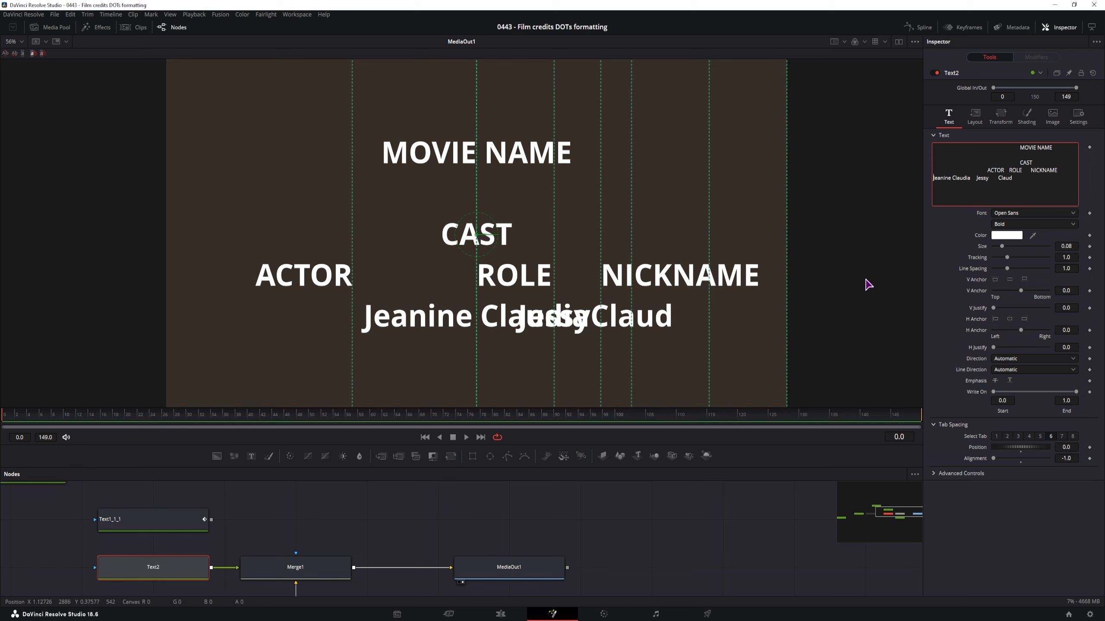
key(Tab)
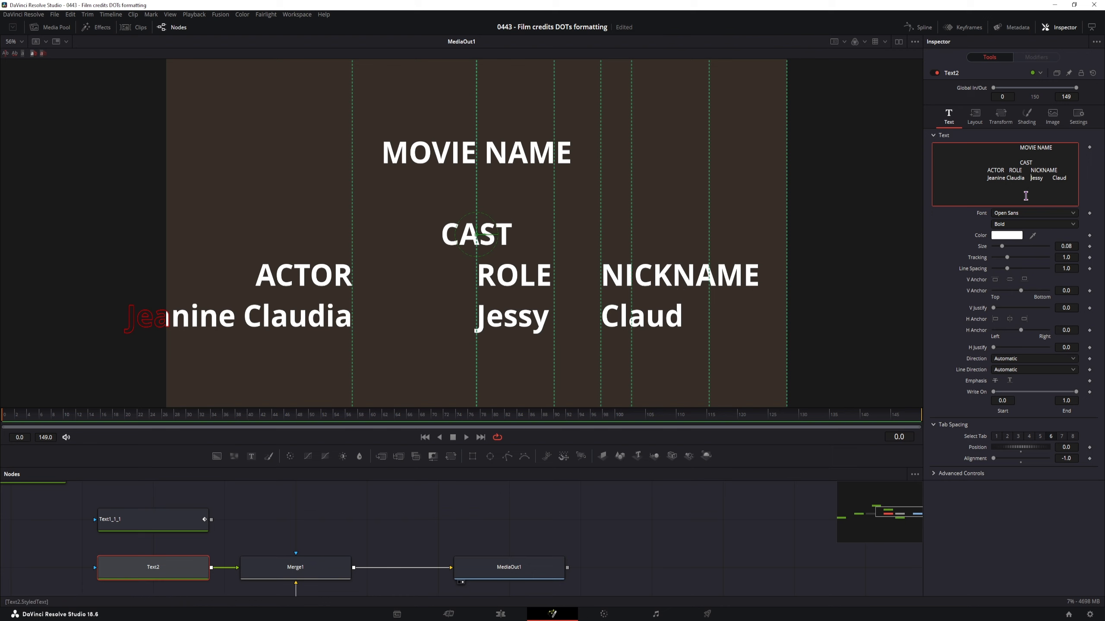
- Try adding a row of dots directly before the role name in the cast line, and delete the dots
text(..)
text(.....)
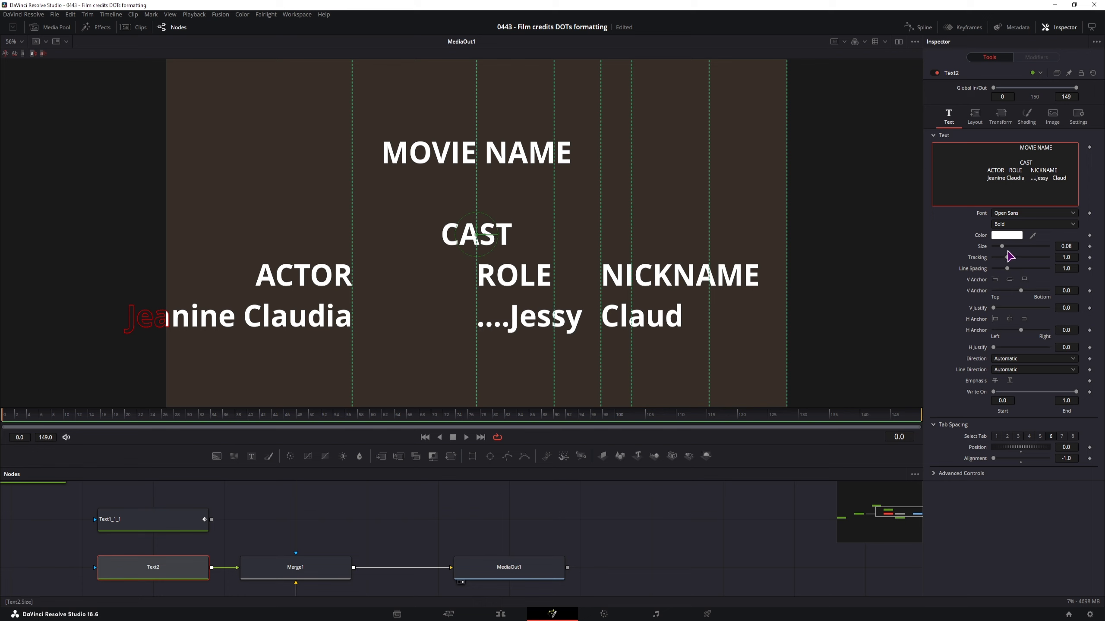
key(BackSpace)
key(BackSpace)
key(BackSpace)
key(BackSpace)
key(BackSpace)
key(BackSpace)
key(BackSpace)
key(BackSpace)
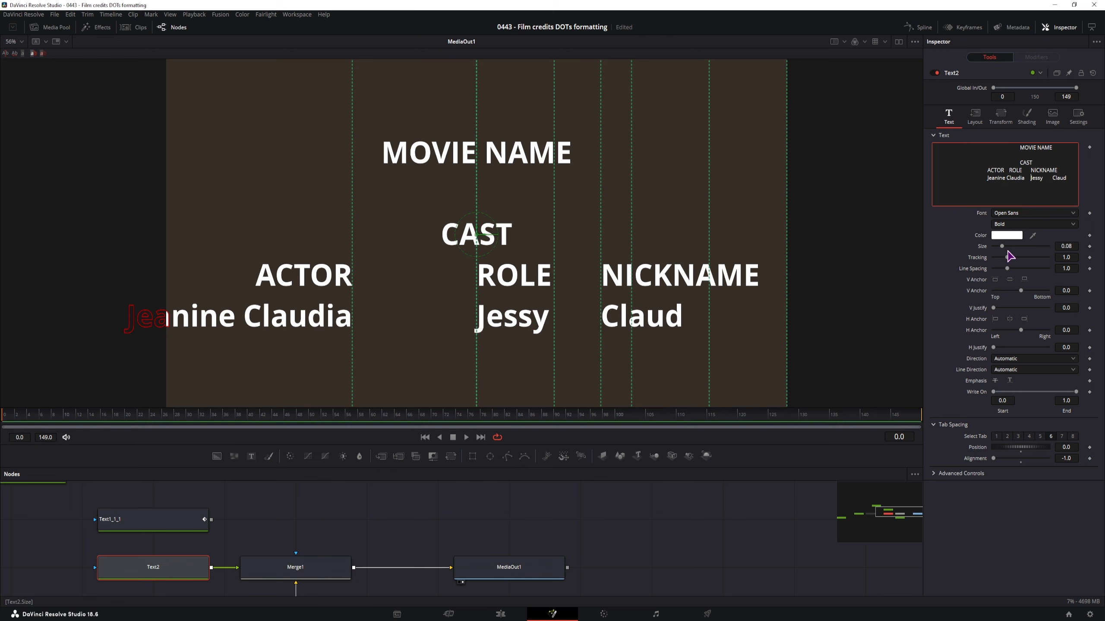
- Try replacing the tab between the actor's name and the role with dots, and restore the tab
click(1027, 178)
key(BackSpace)
text(......)
text(...)
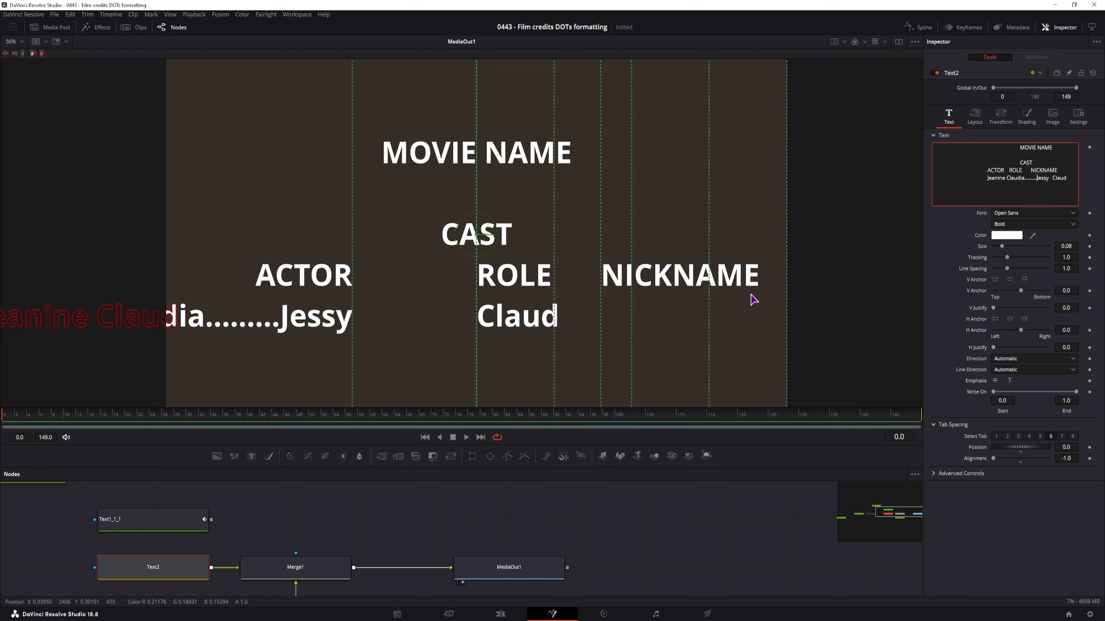
key(BackSpace)
key(BackSpace)
key(BackSpace)
key(BackSpace)
key(BackSpace)
key(BackSpace)
key(BackSpace)
key(BackSpace)
key(BackSpace)
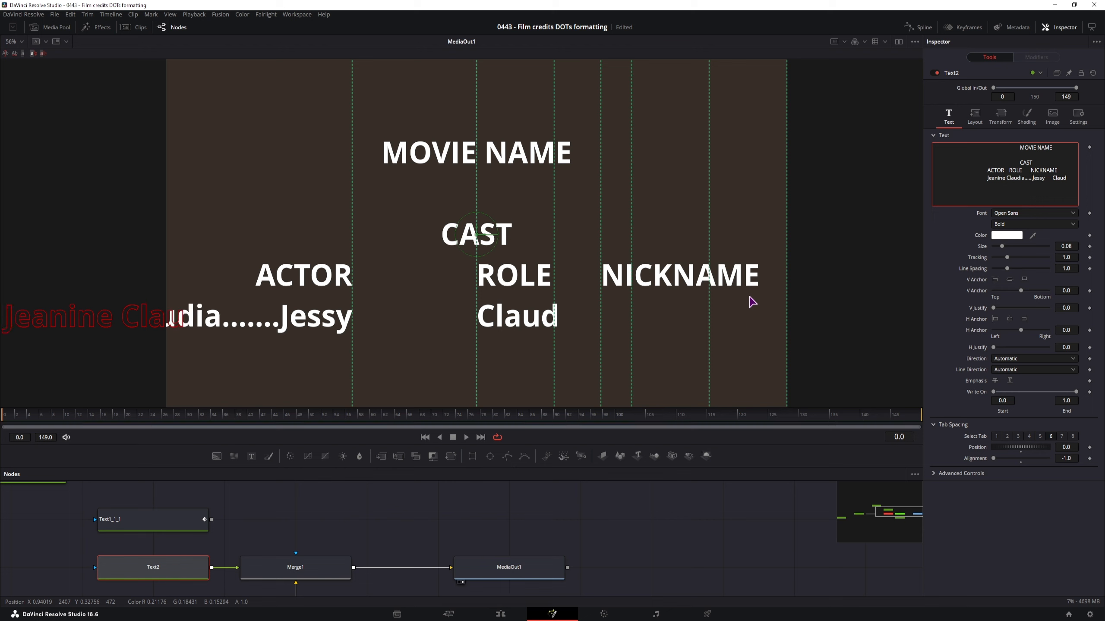
key(Tab)
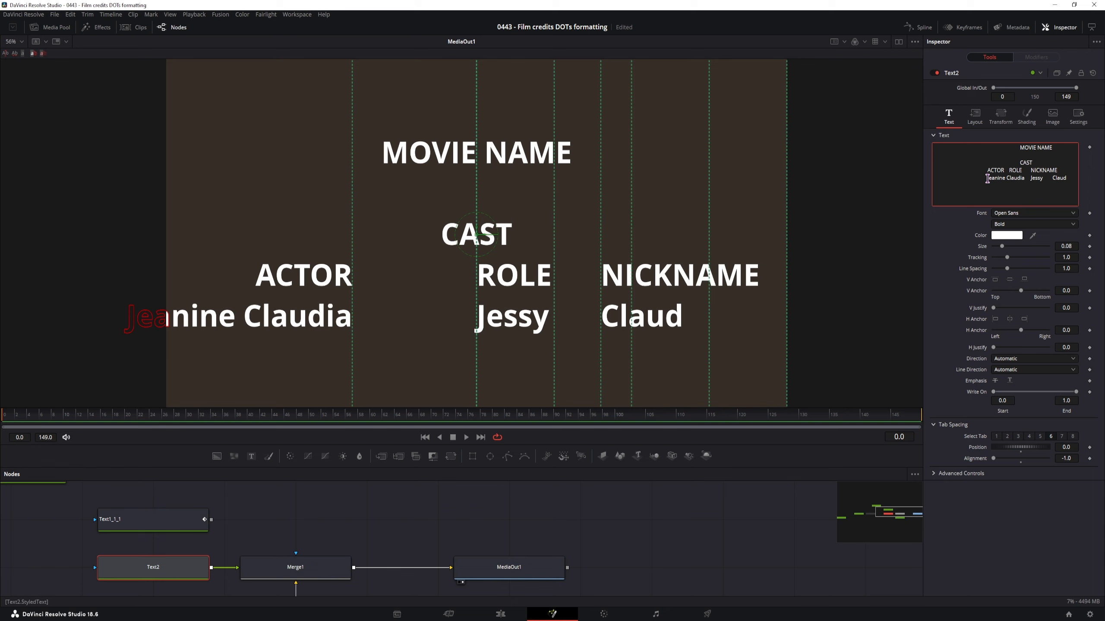
- Reduce the cast line's indent to a single tab, and set tab 1 to position -0.2 with alignment 1.0
drag(987, 178, 931, 179)
key(BackSpace)
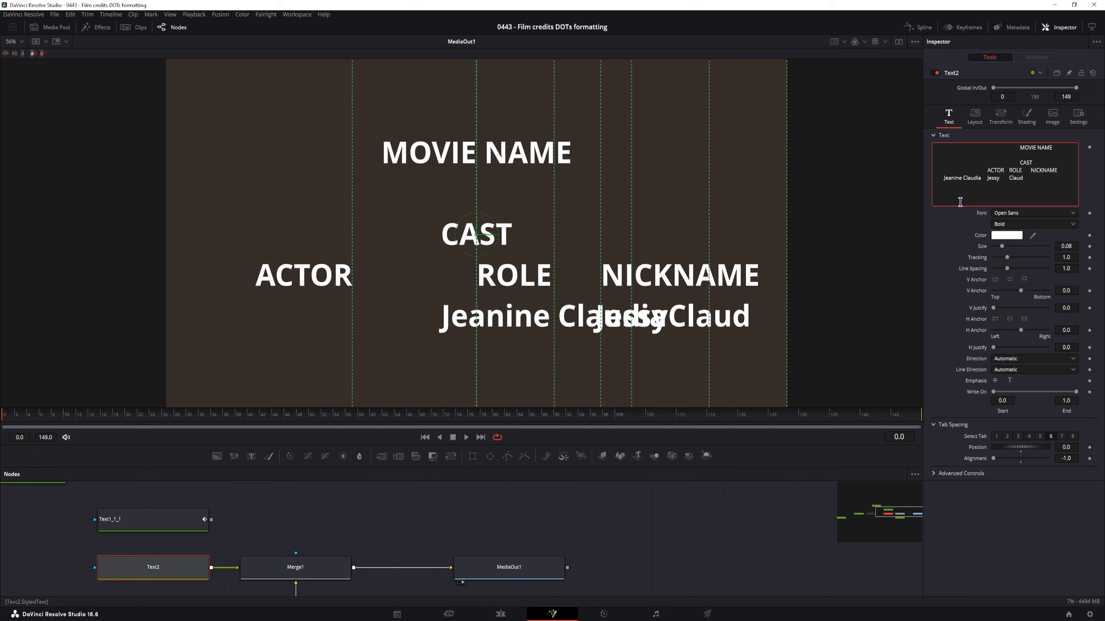
click(1040, 436)
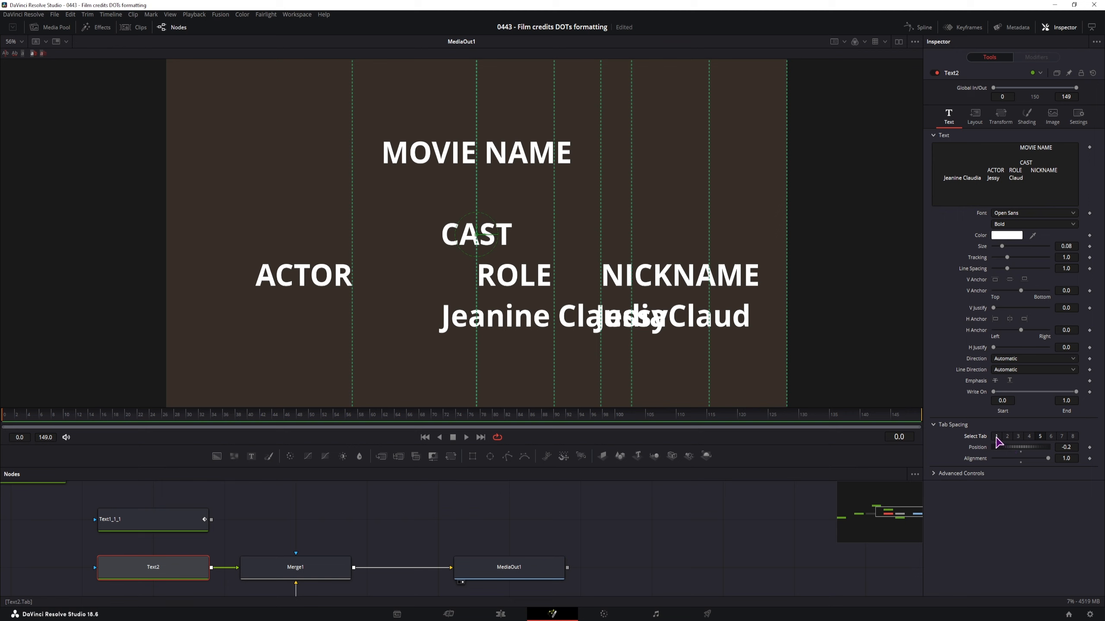
click(996, 437)
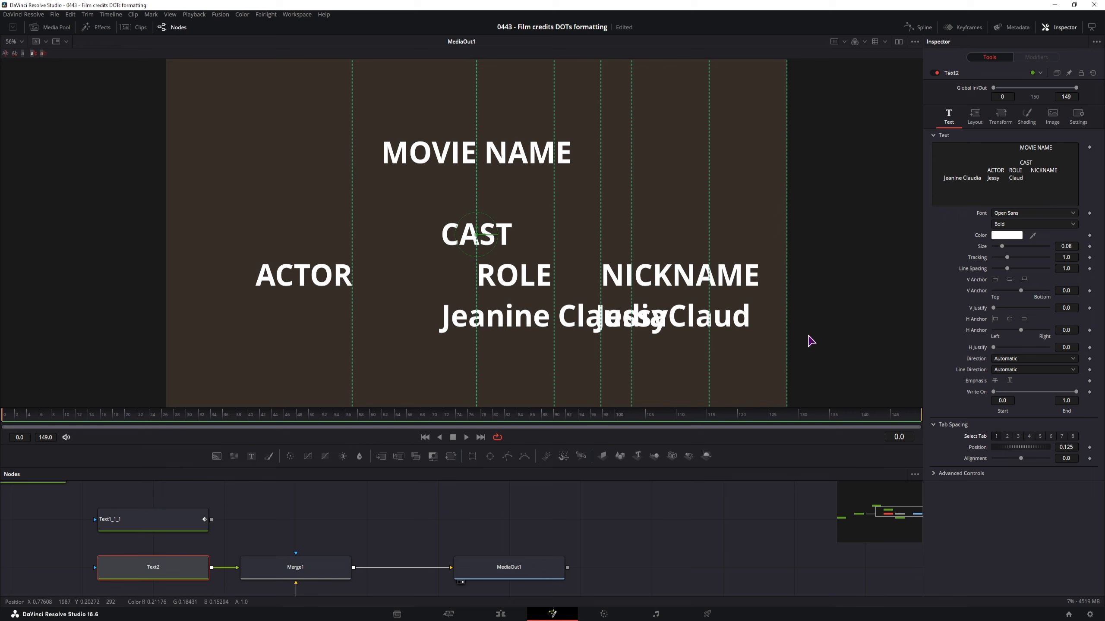
click(1074, 447)
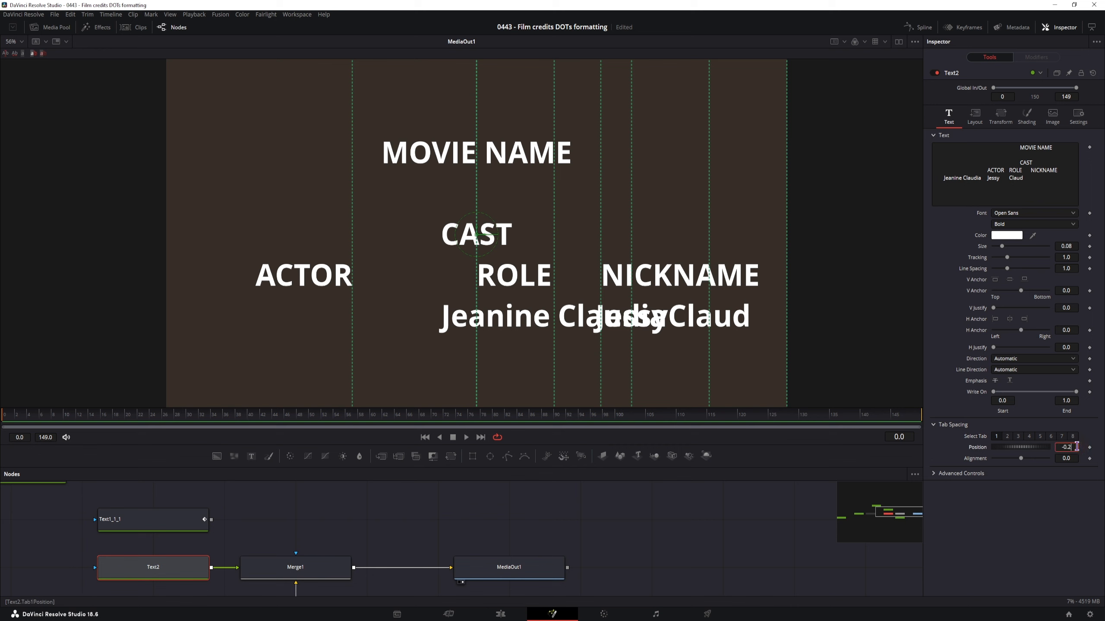
click(1064, 457)
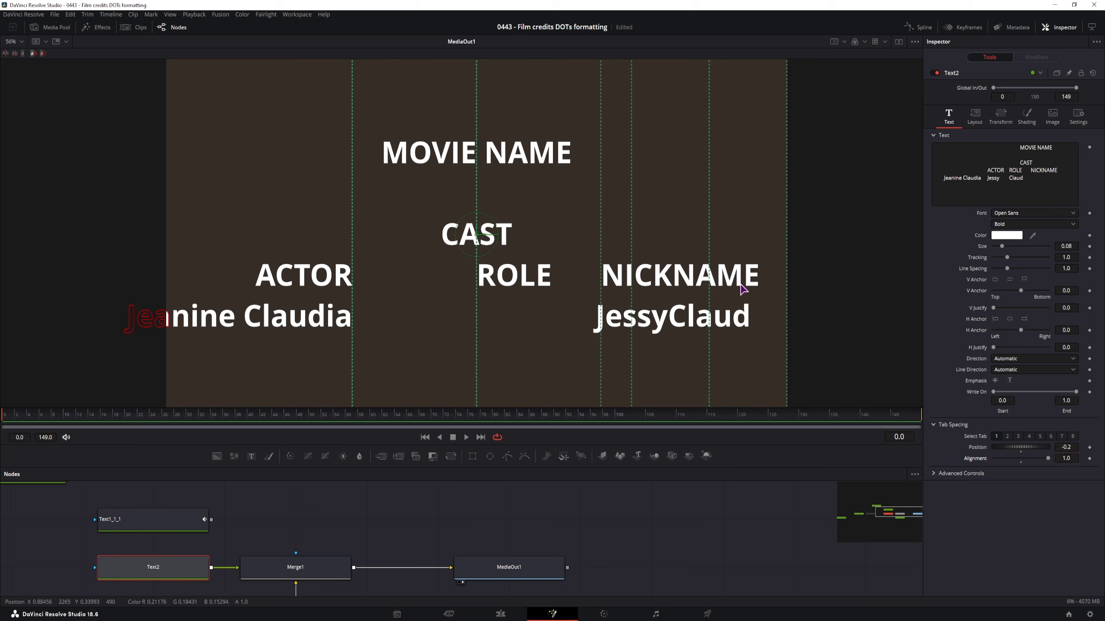
- Try removing the tab between the actor's name and the role, and restore the tab
click(987, 178)
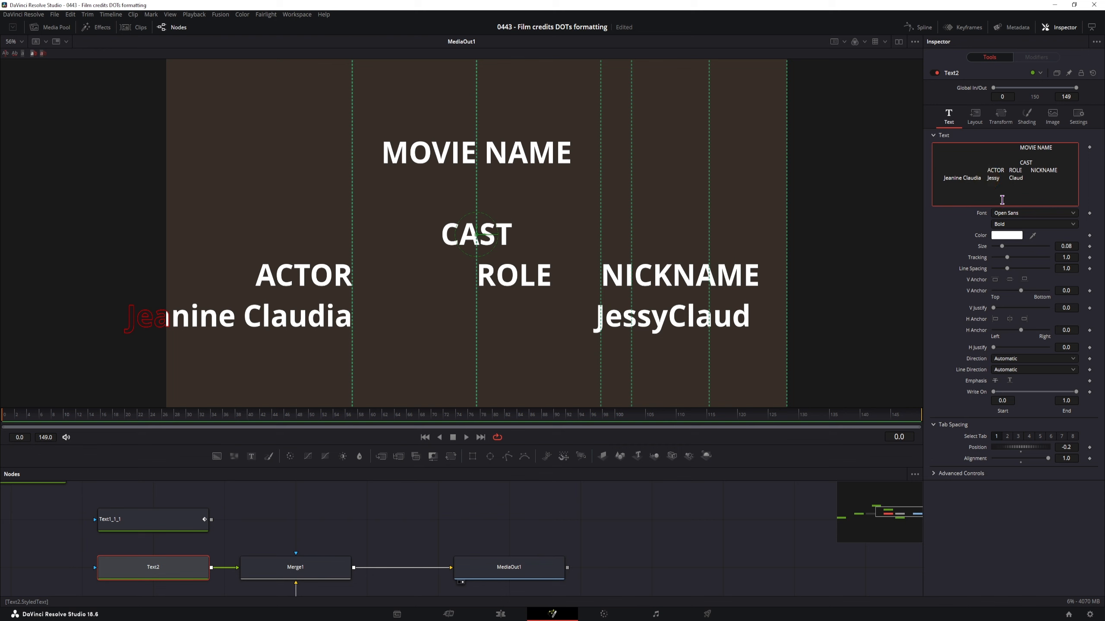
key(BackSpace)
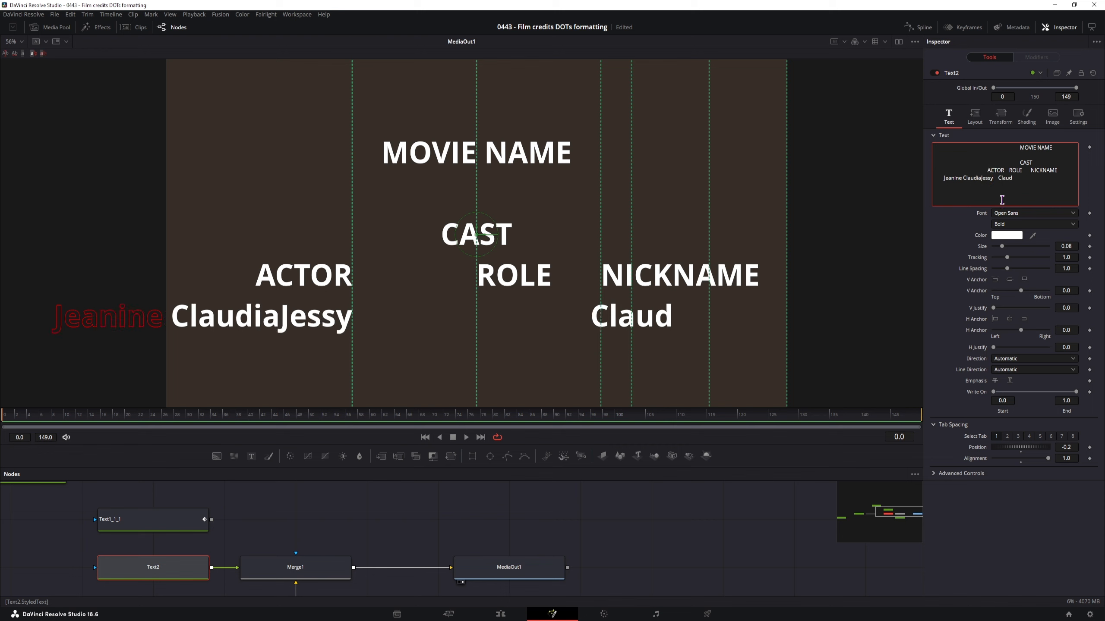
key(Tab)
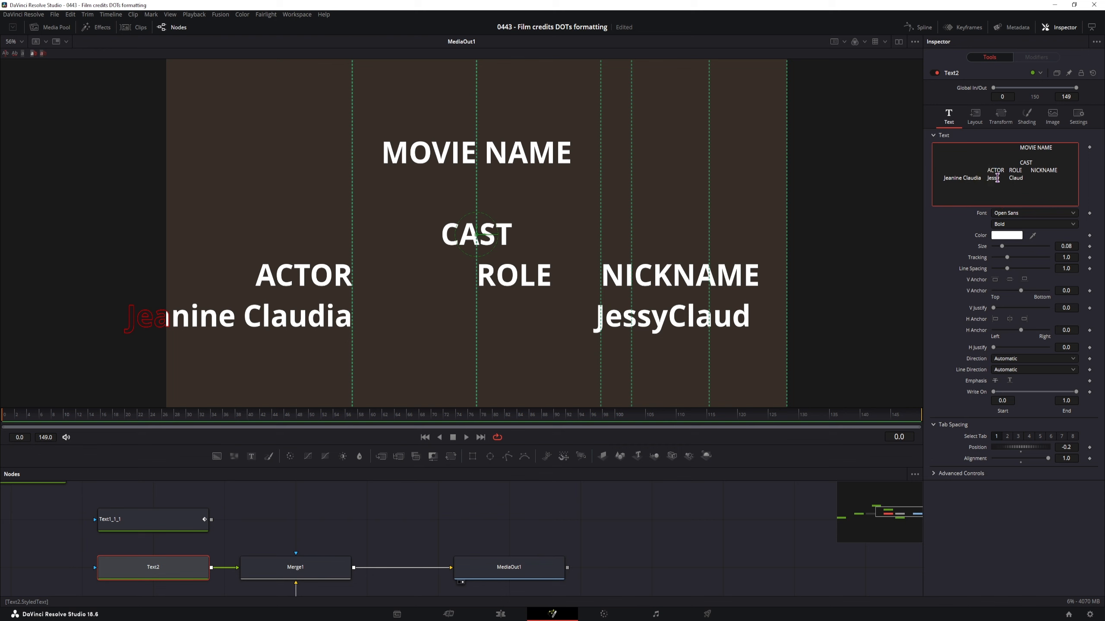
- Set the alignment of tab 2, which places the role in the cast line, to -1.0
click(942, 179)
click(984, 178)
click(996, 178)
click(1007, 436)
drag(1020, 458, 987, 461)
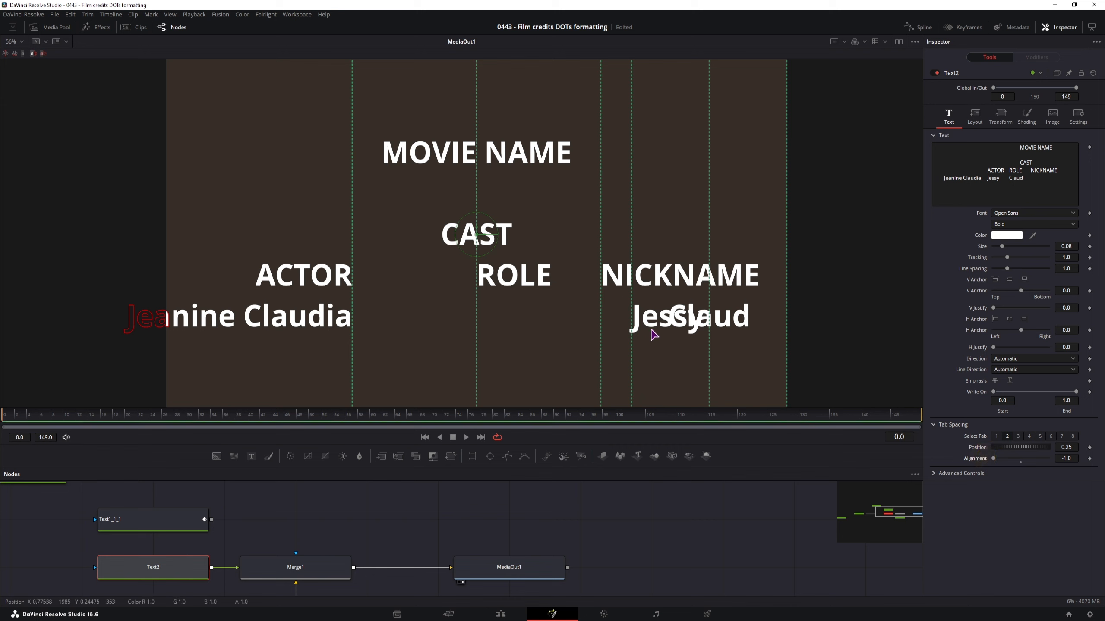
- Insert a row of dots before the role in the cast line to reach the ROLE column, with tab 2 positioned at -0.2
click(985, 183)
text(......)
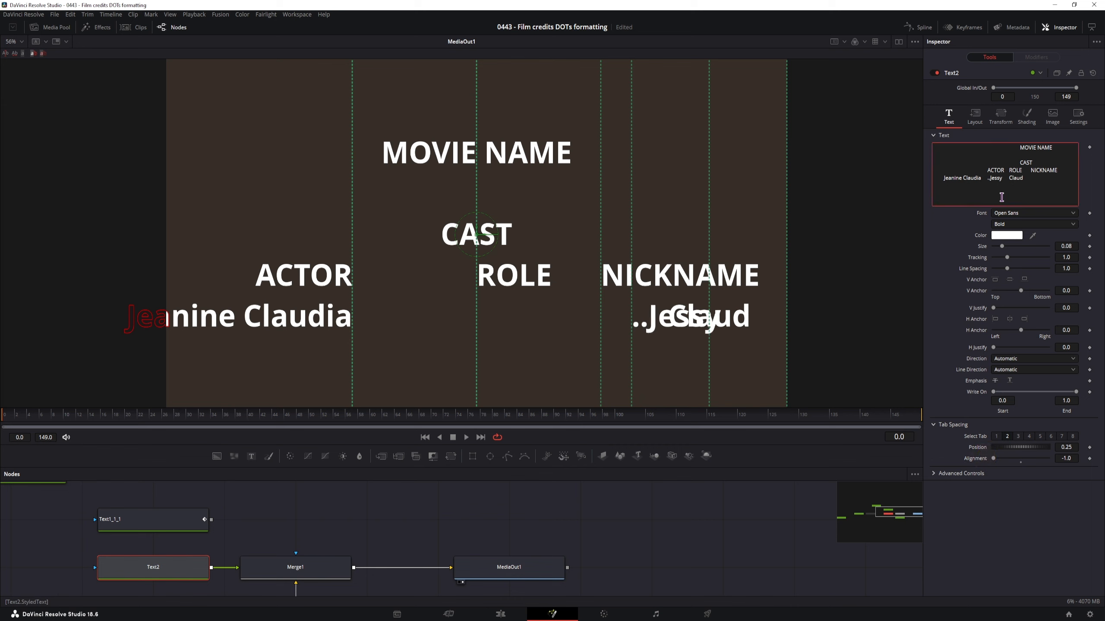
text(....)
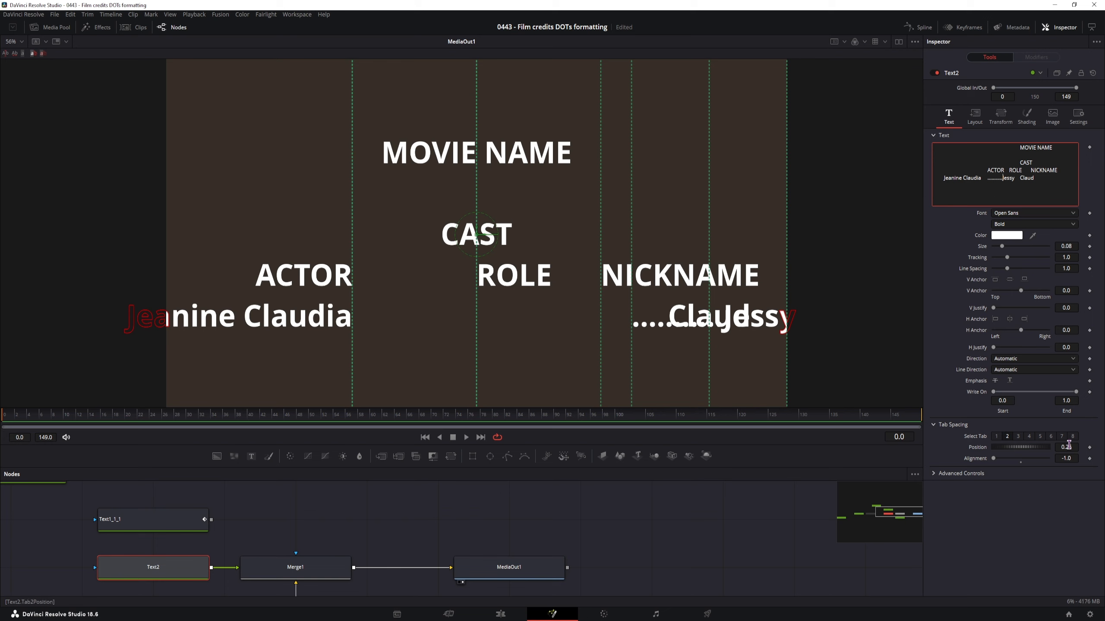
drag(1069, 445, 874, 457)
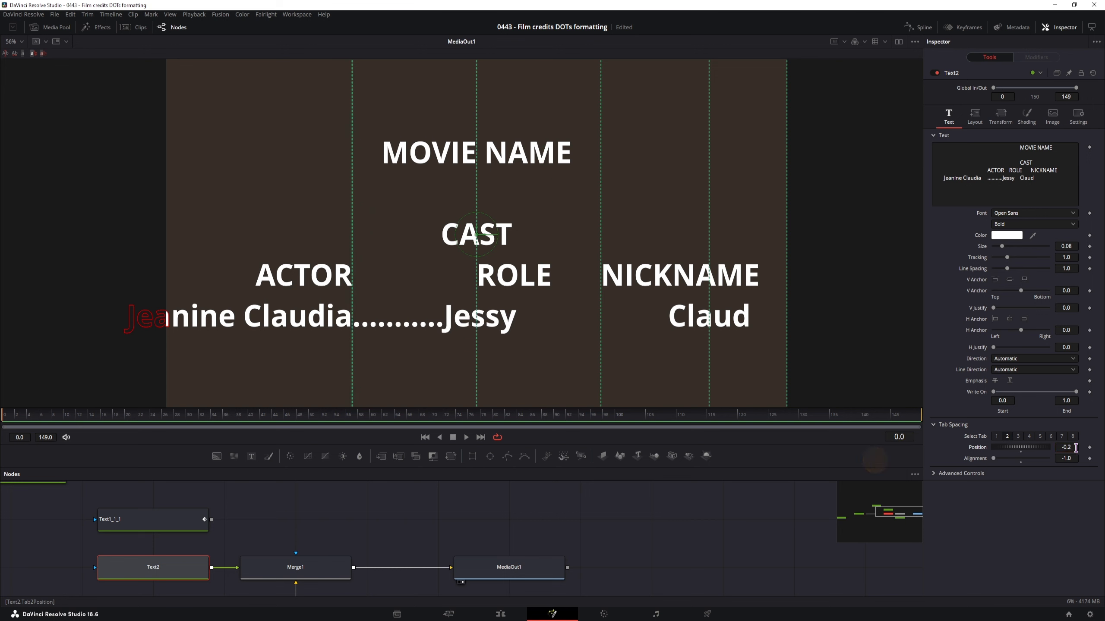
click(998, 178)
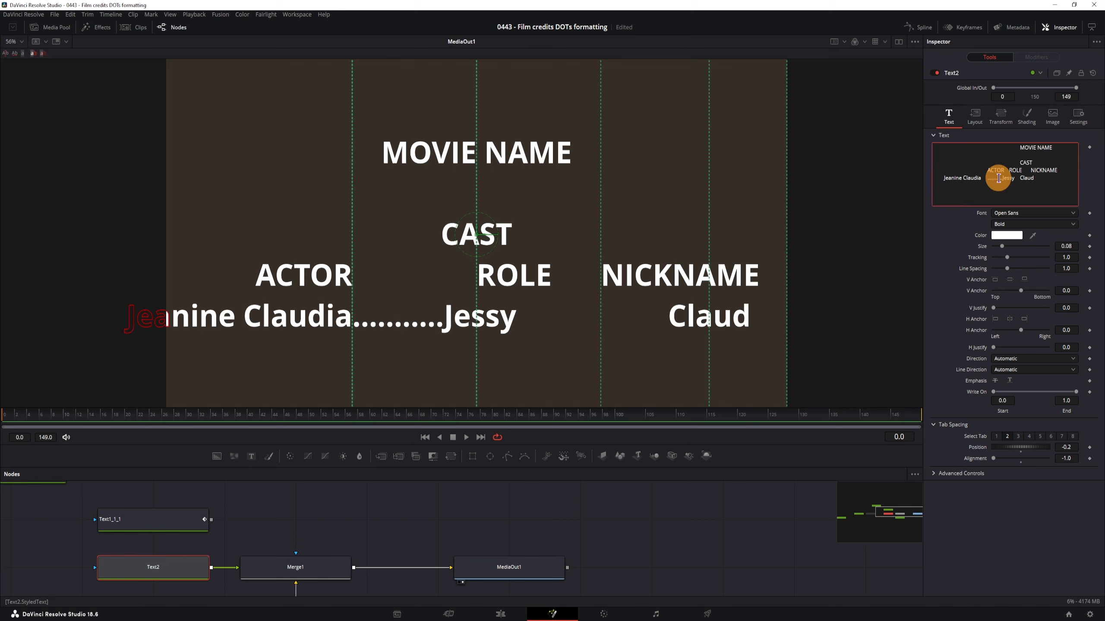
text(......)
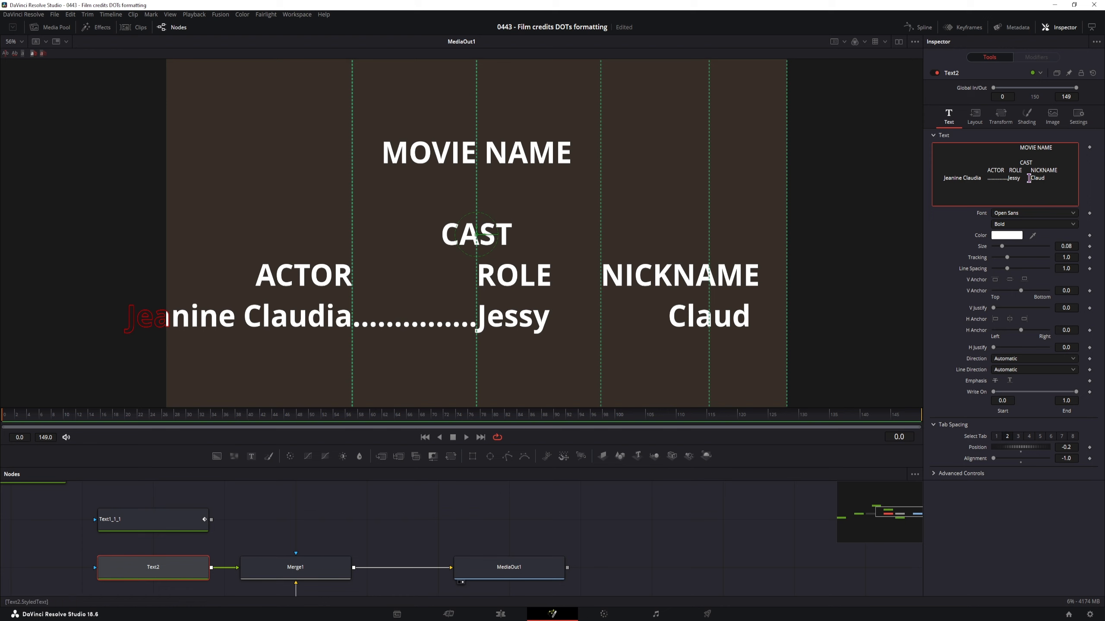
- Set tab 3 to position 0.119 with alignment -1.0, and insert six dots before the nickname in the cast line
click(1030, 178)
click(1026, 178)
click(1018, 436)
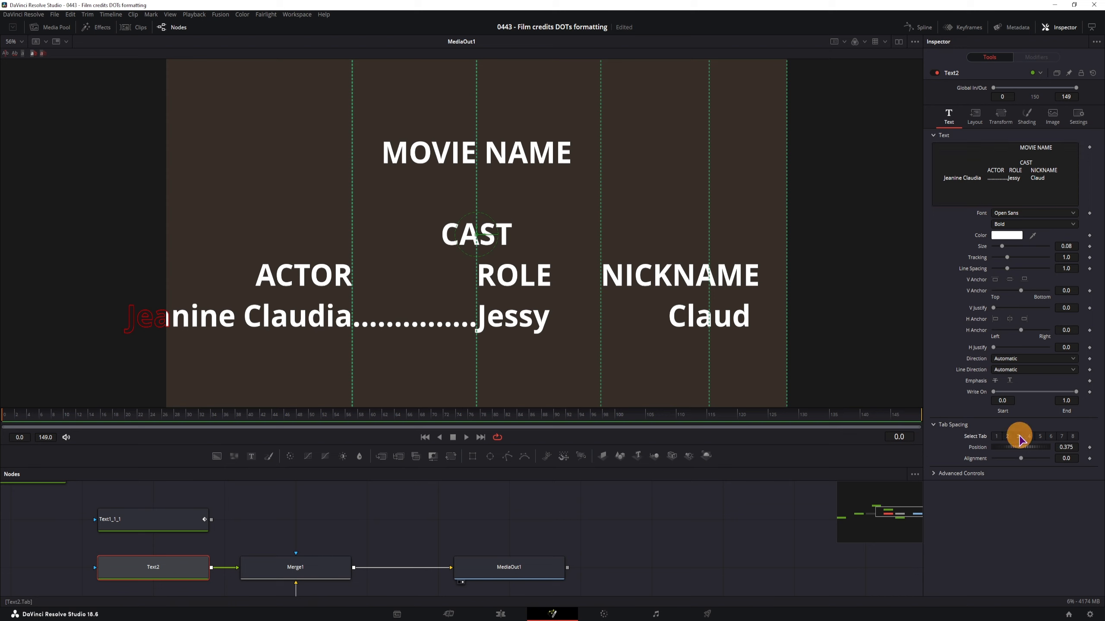
drag(1022, 458, 982, 464)
drag(1070, 447, 959, 472)
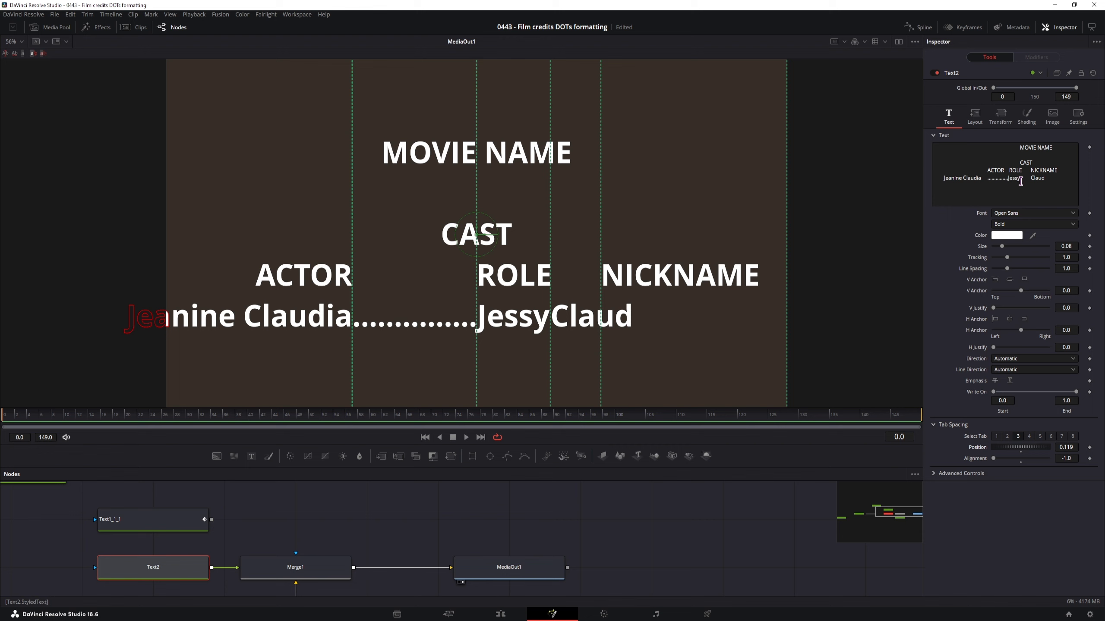
click(1030, 179)
text(......)
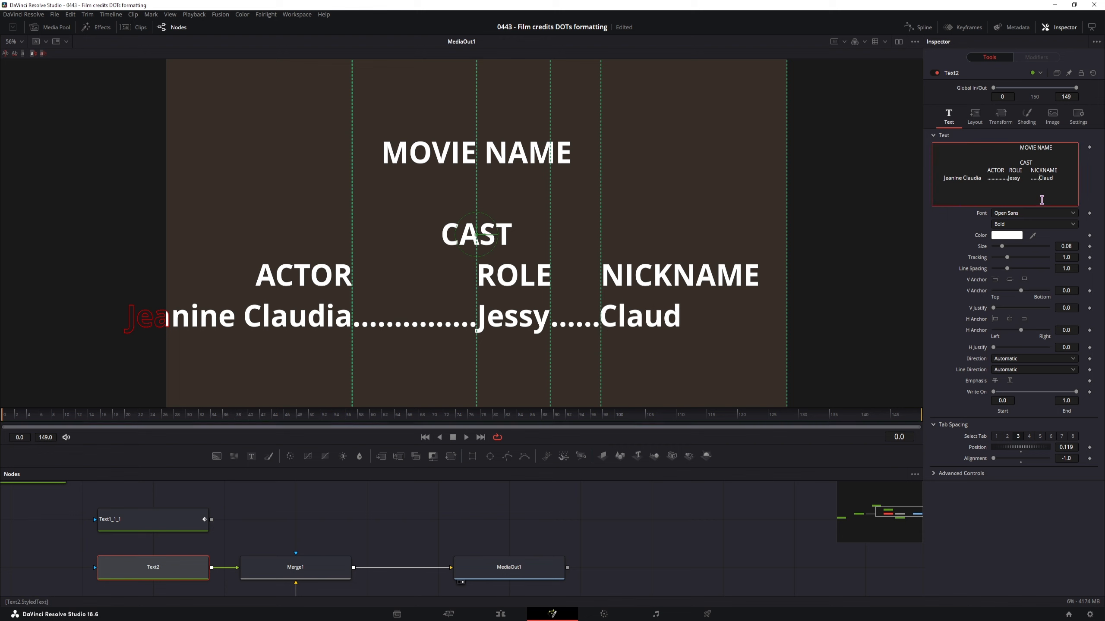
- Add a second cast line with an actor's name, a tab, 15 dots and the role "Gamer"
click(1065, 176)
key(Return)
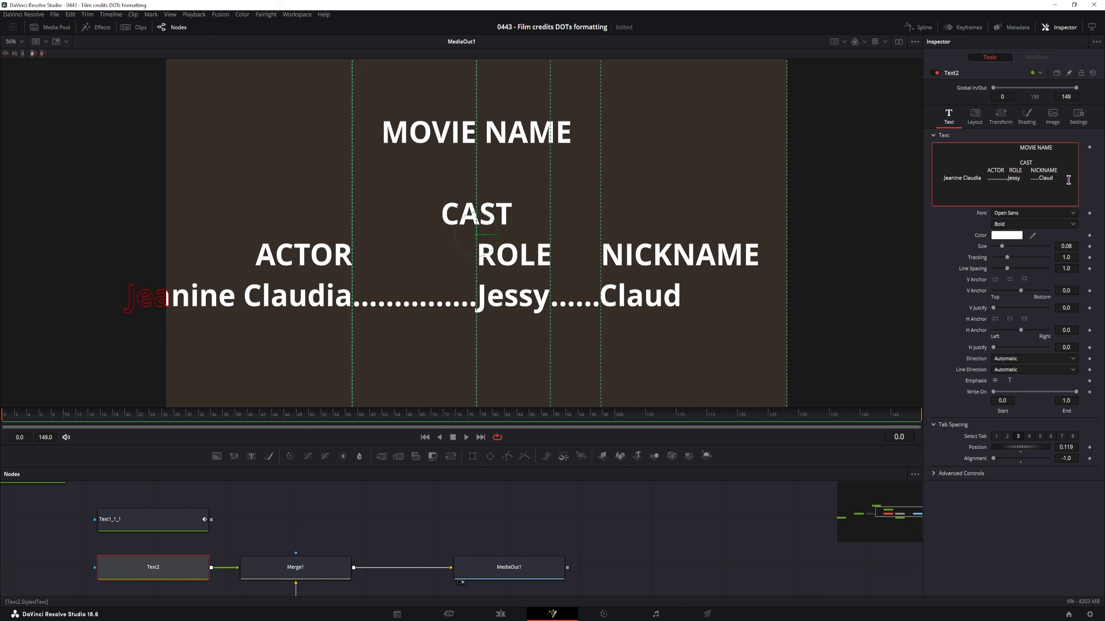
text(Simon Says)
key(Tab)
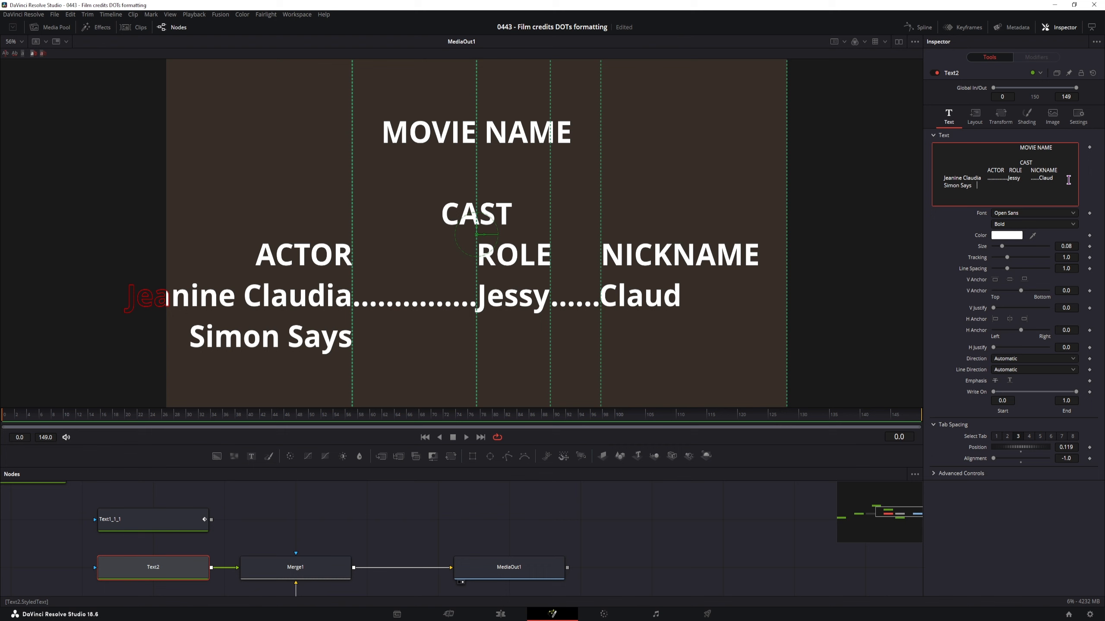
text(..........)
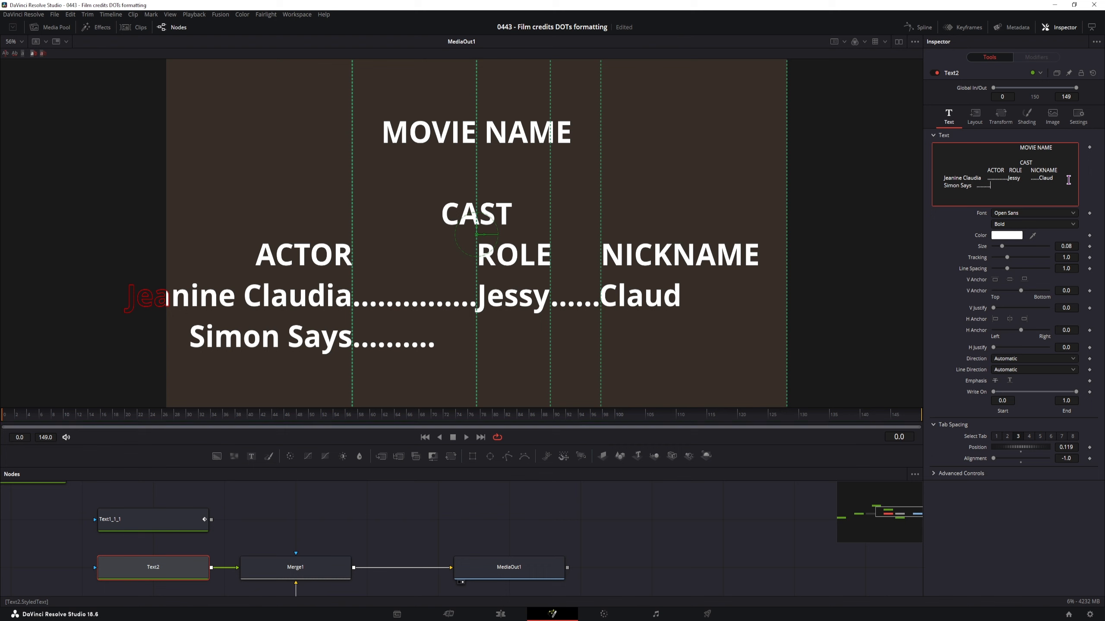
text(.....)
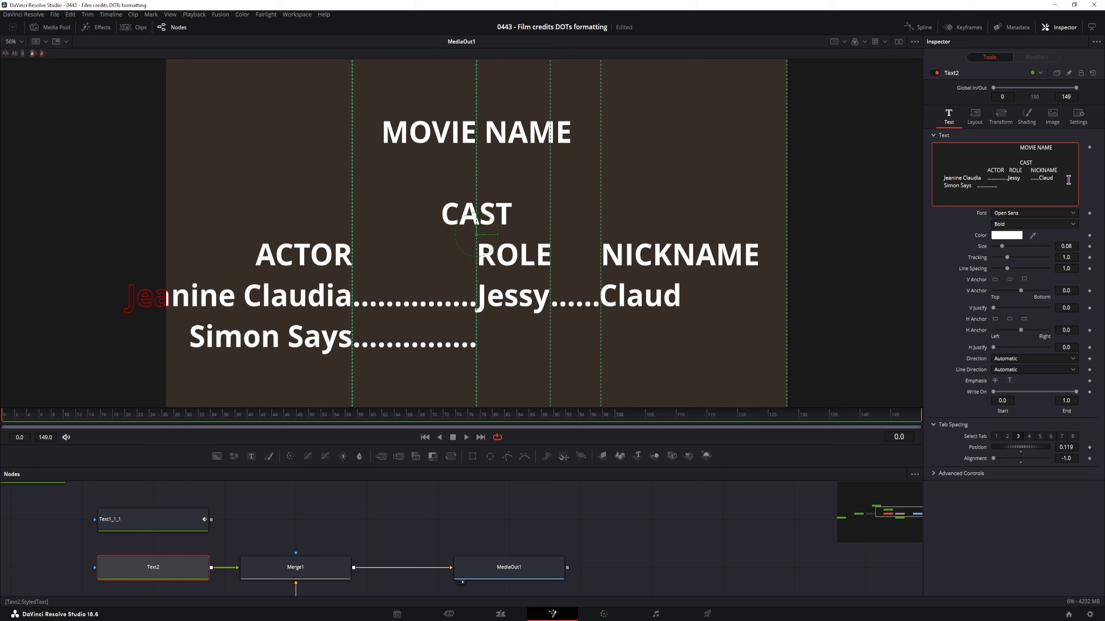
text(Gamer)
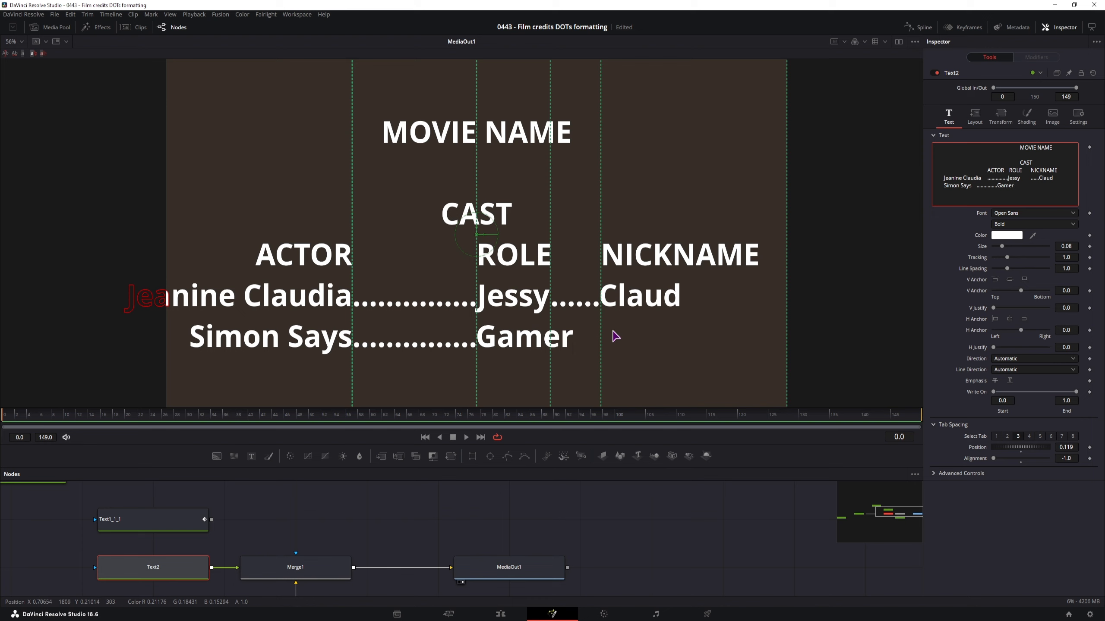
- Append a tab, three dots and a nickname to the second cast line, with spaces keeping the dots clear of the role
click(1027, 187)
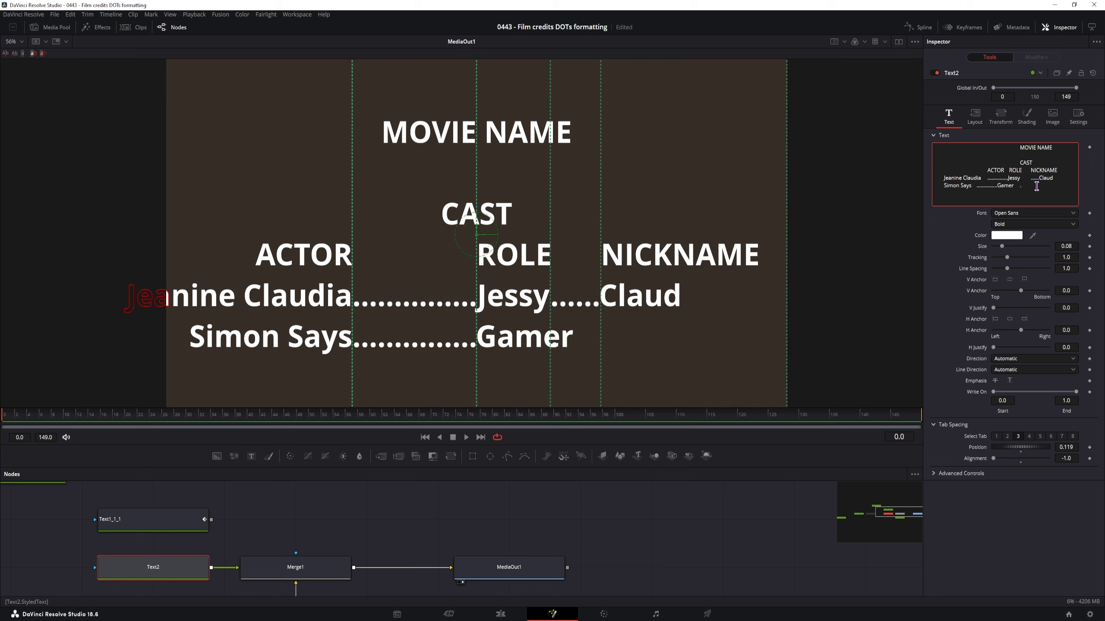
text(....)
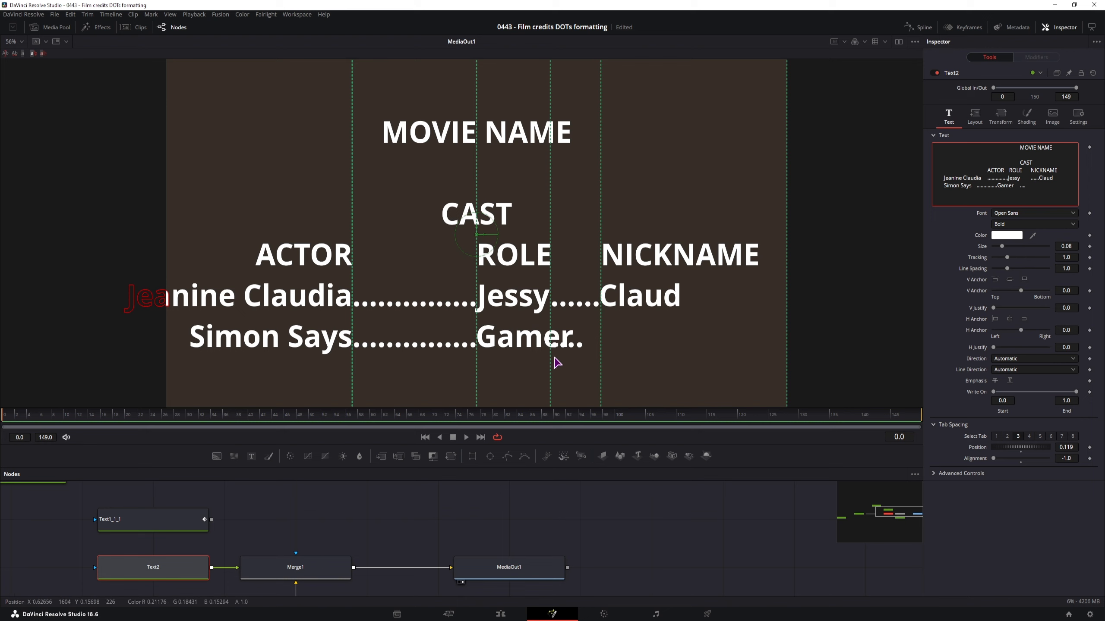
text(Simi)
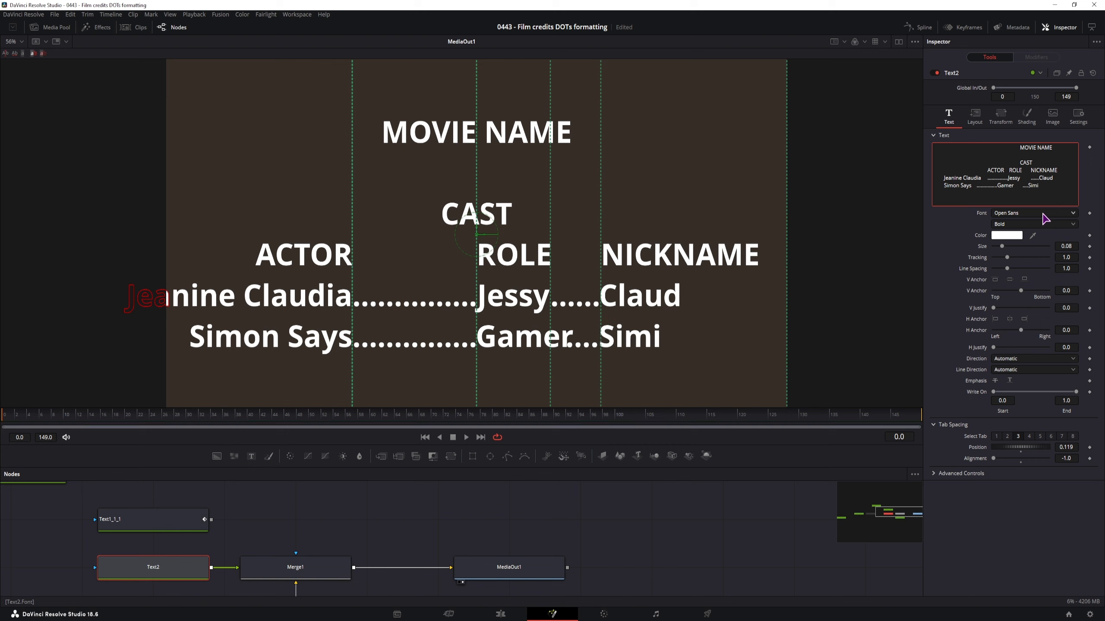
text(  .)
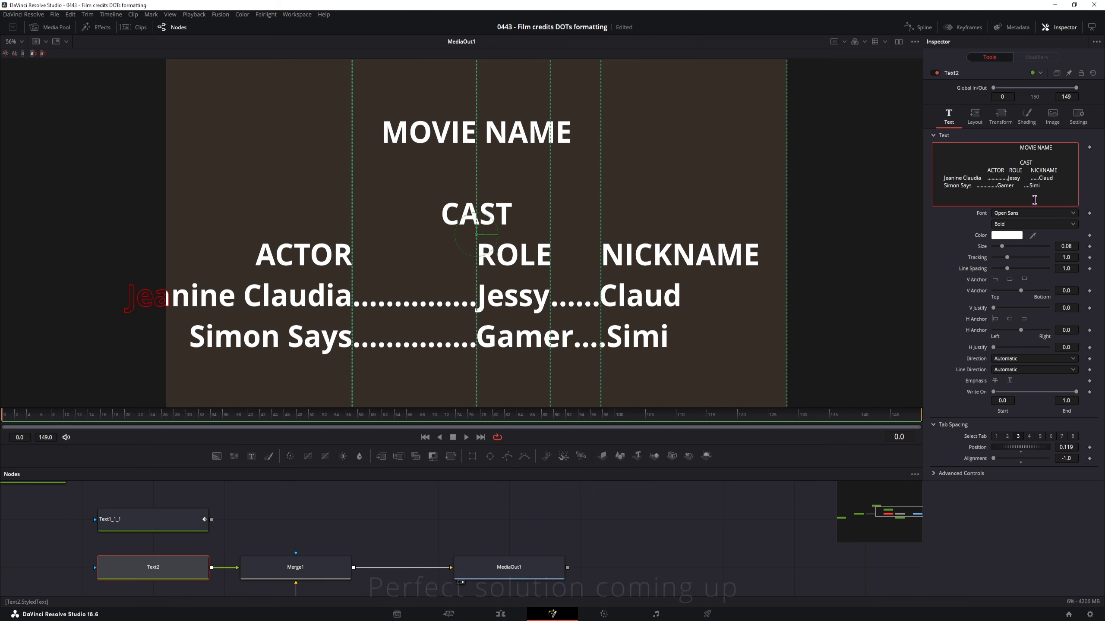
key(Delete)
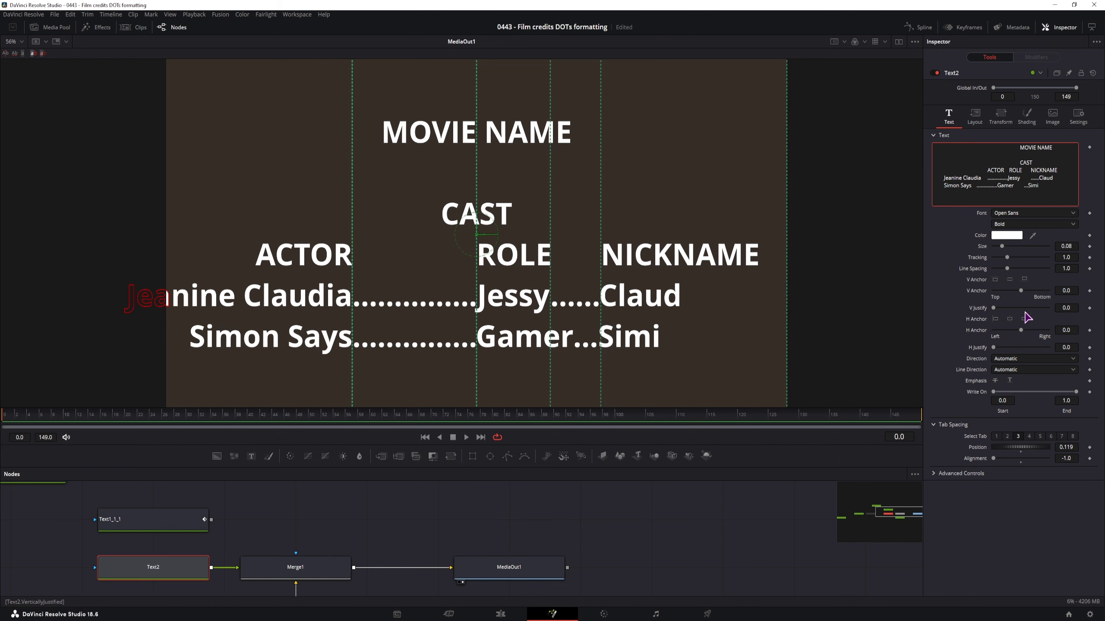
- Try adjusting Force Monospaced in the text's advanced settings, and return it to 0.0
click(934, 474)
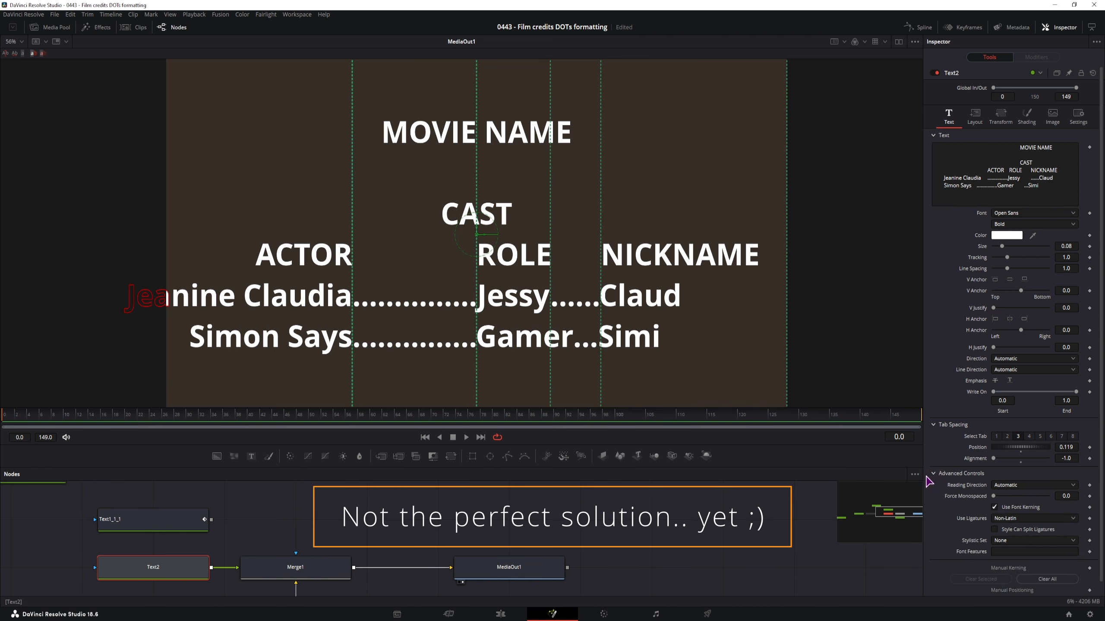
mouse_move(993, 498)
mouse_down()
mouse_move(1065, 497)
mouse_move(982, 495)
mouse_move(1092, 491)
mouse_move(985, 496)
mouse_move(1086, 494)
mouse_move(997, 489)
mouse_up()
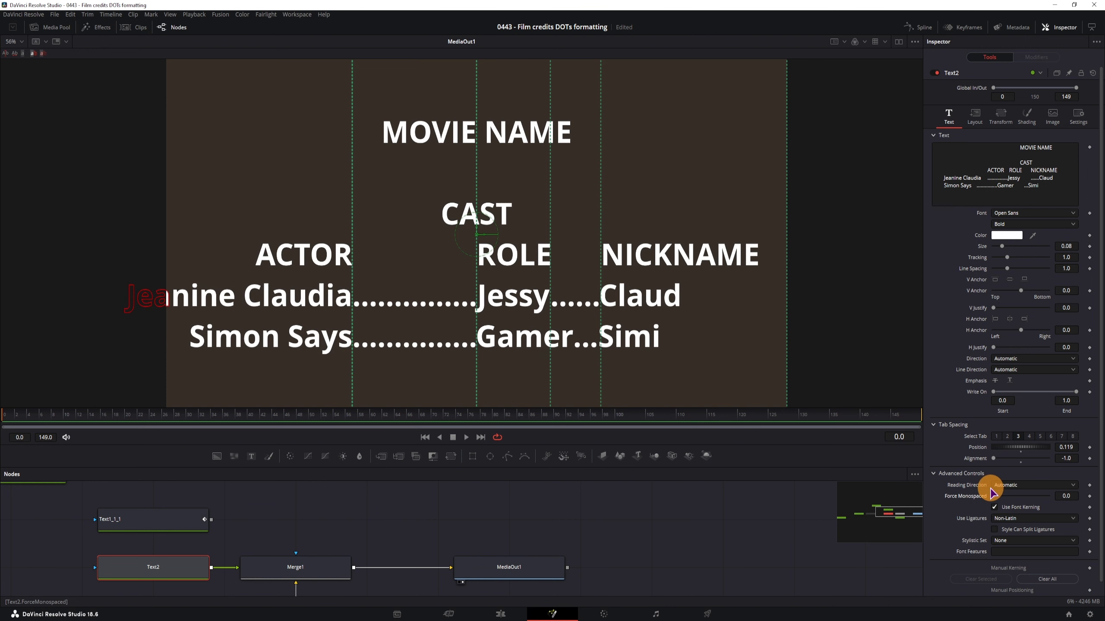
drag(996, 493, 991, 497)
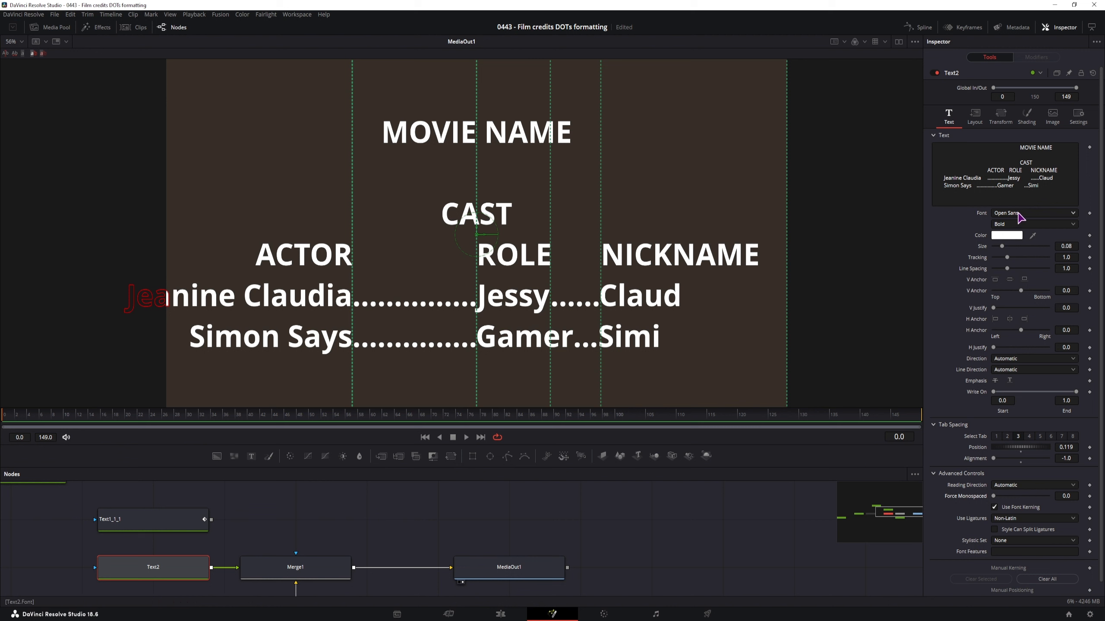
- Change the credits font to Katty Lynch Serif Regular and set the text size to 0.05
click(1017, 213)
click(1018, 212)
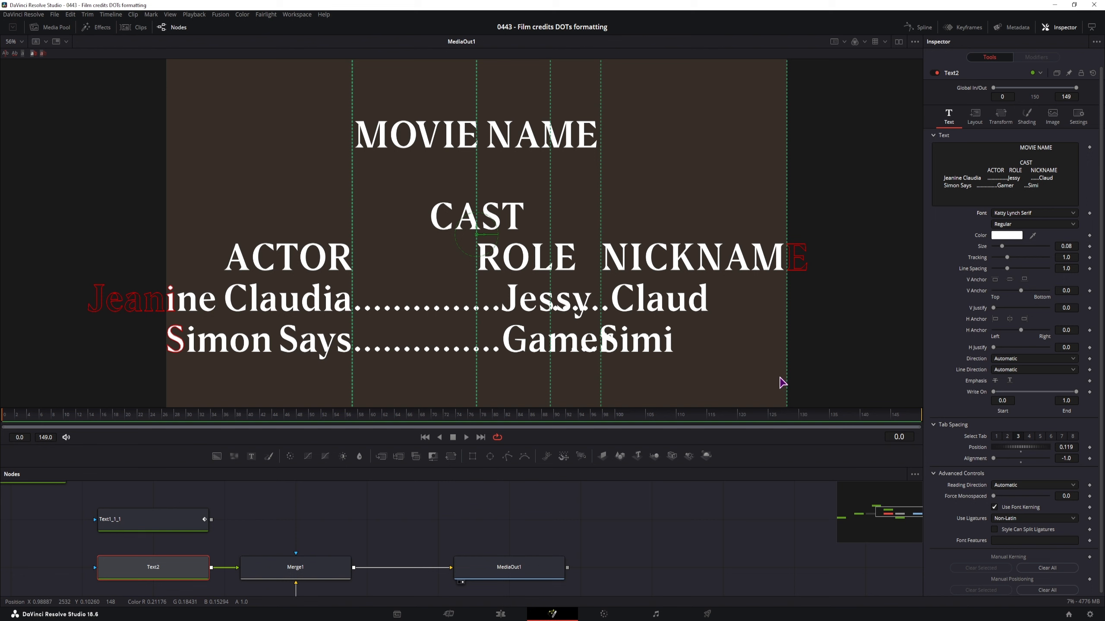
click(1071, 247)
click(938, 250)
drag(1058, 246, 945, 257)
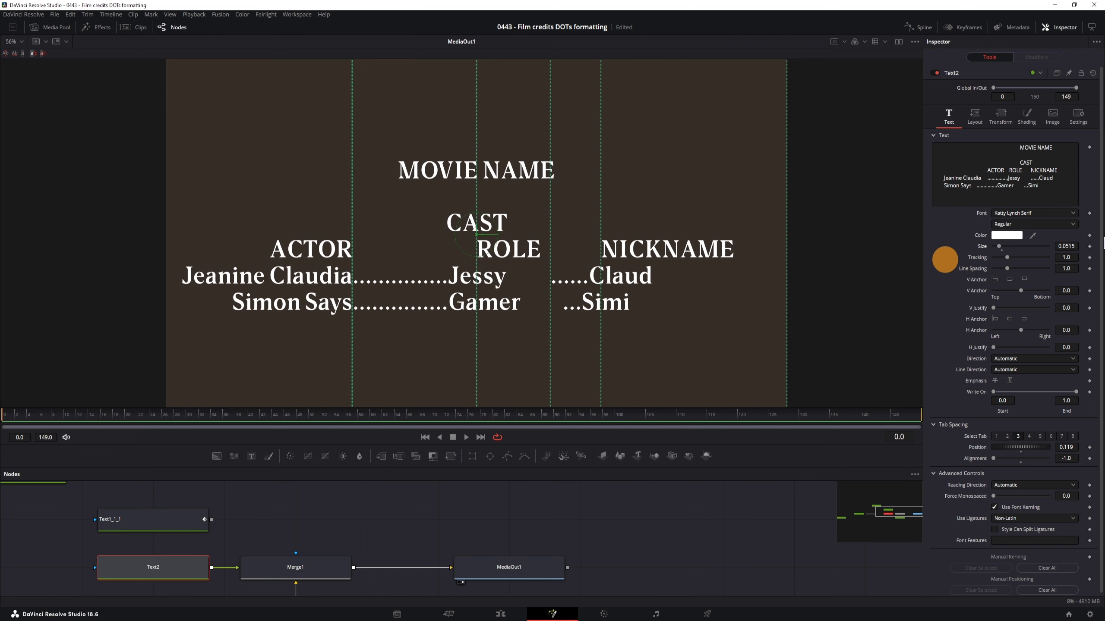
click(1073, 249)
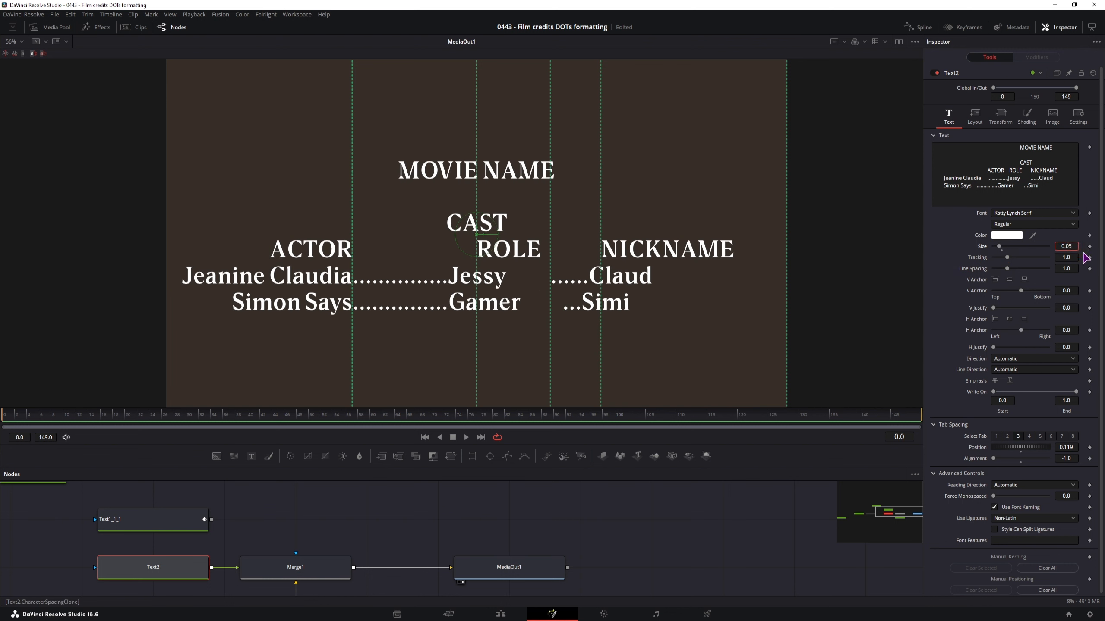
- Add one more blank line above and one below the CAST title
click(1053, 162)
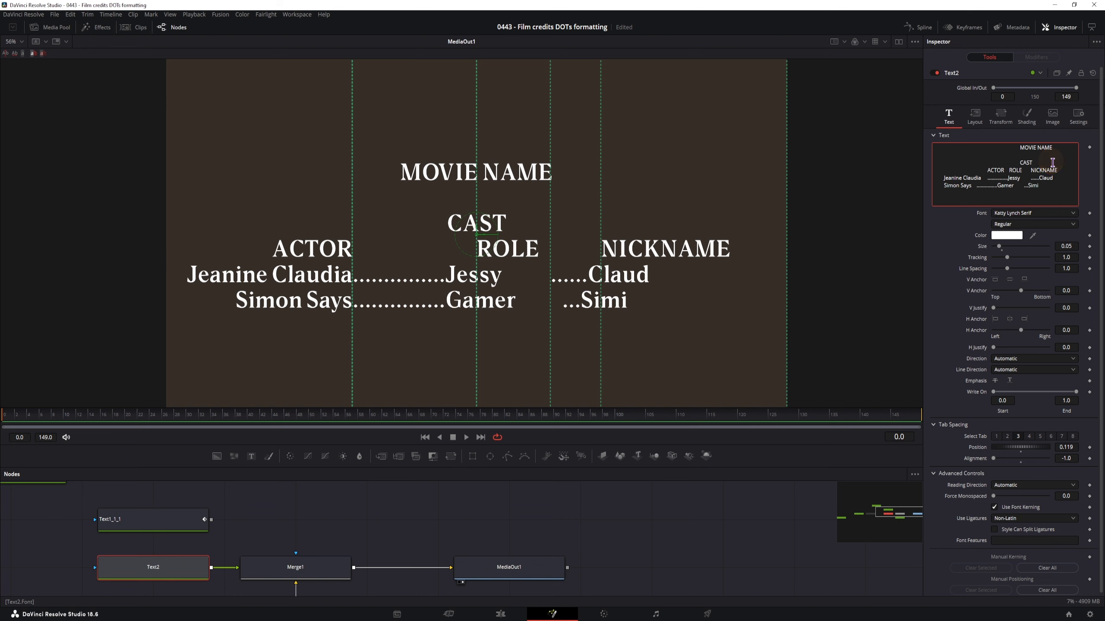
key(Return)
key(Return)
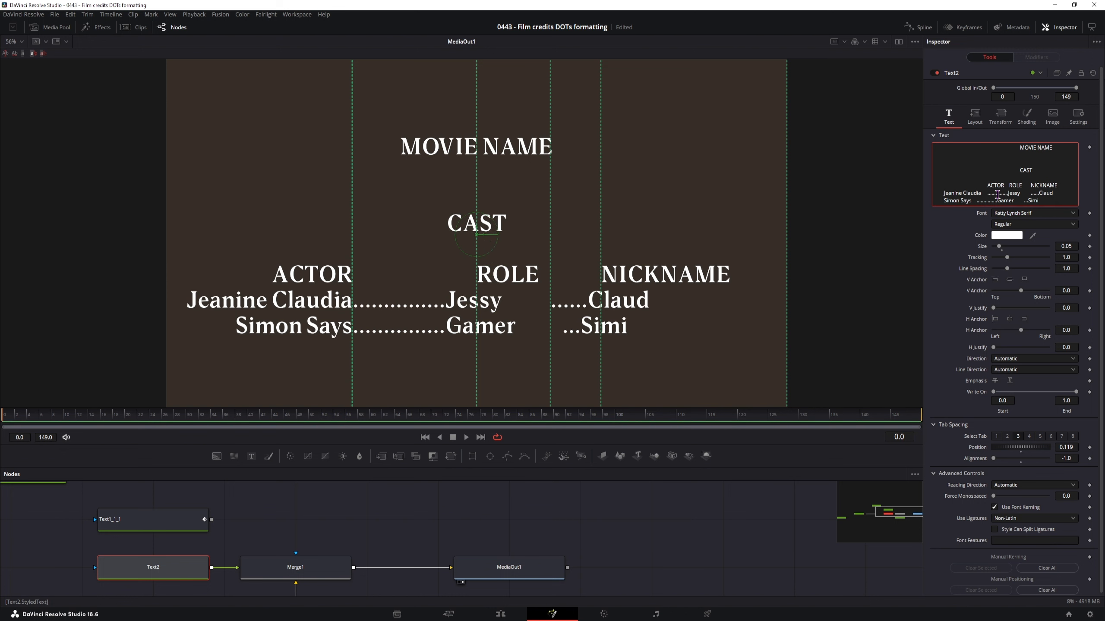
- Add dots to the cast lines until roles and nicknames line up under ROLE and NICKNAME, replacing the tab between role and nickname
click(997, 195)
text(....)
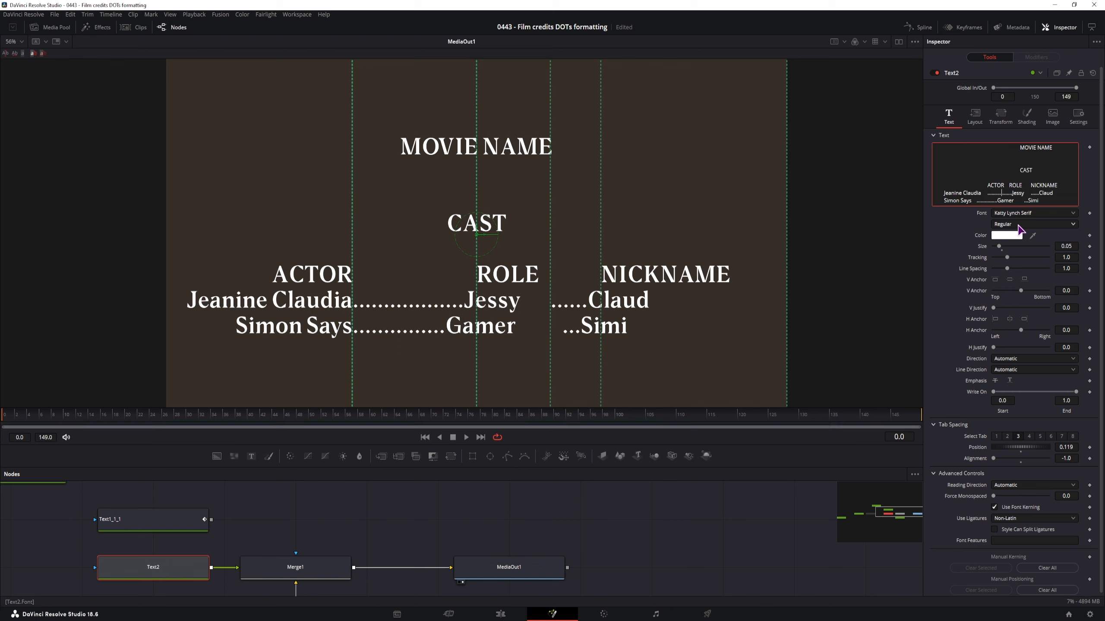
text(.)
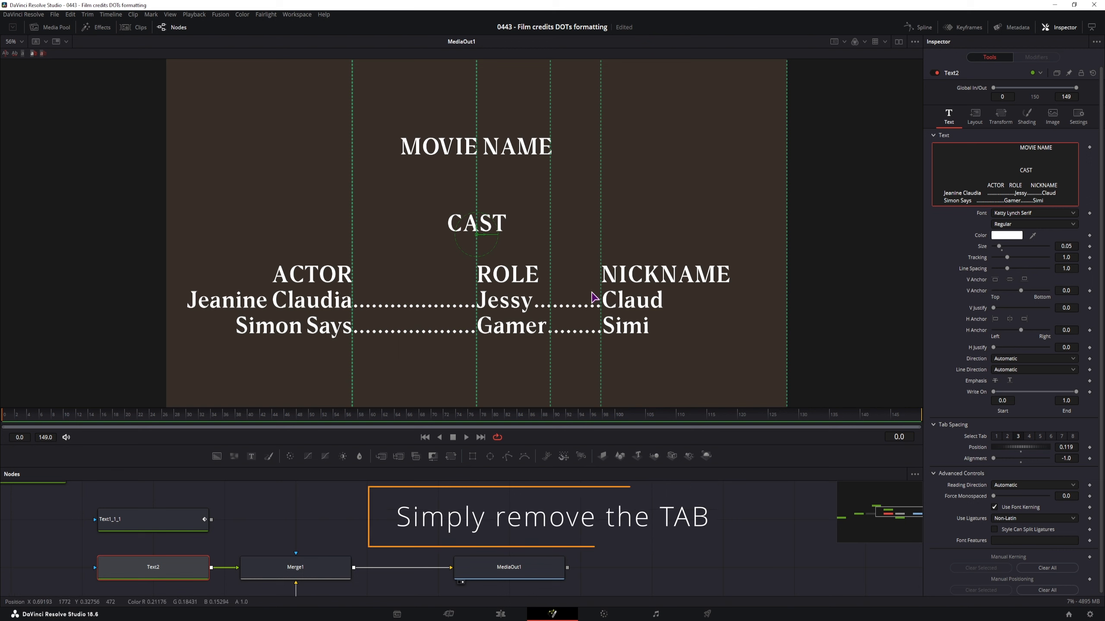
- Try shifting the position of the second tab stop, and return it to -0.2
click(1008, 437)
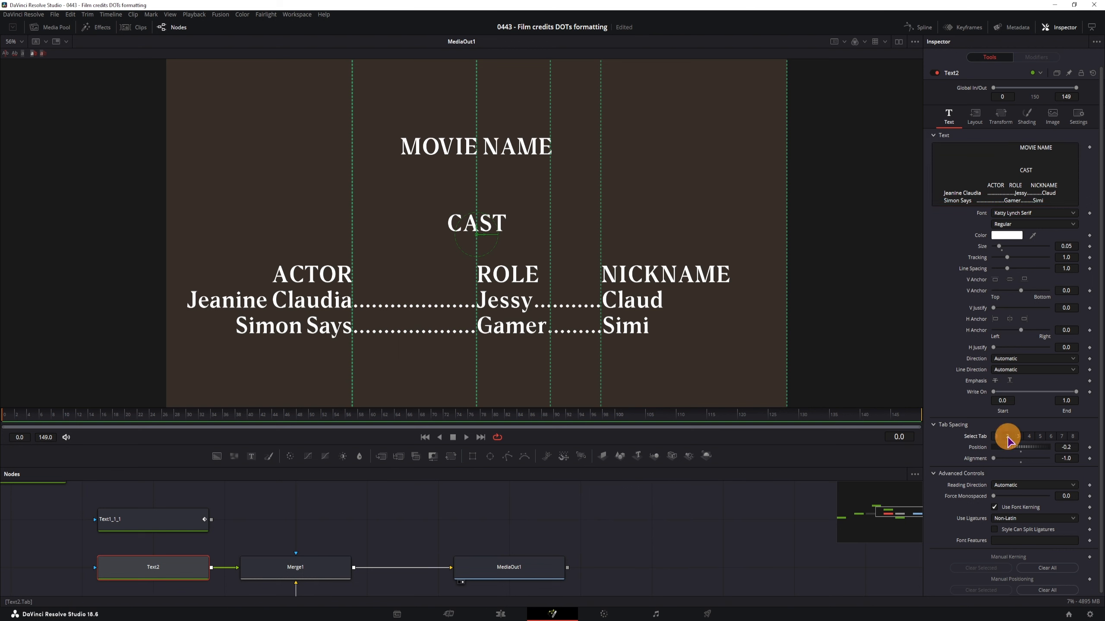
drag(1064, 448, 537, 327)
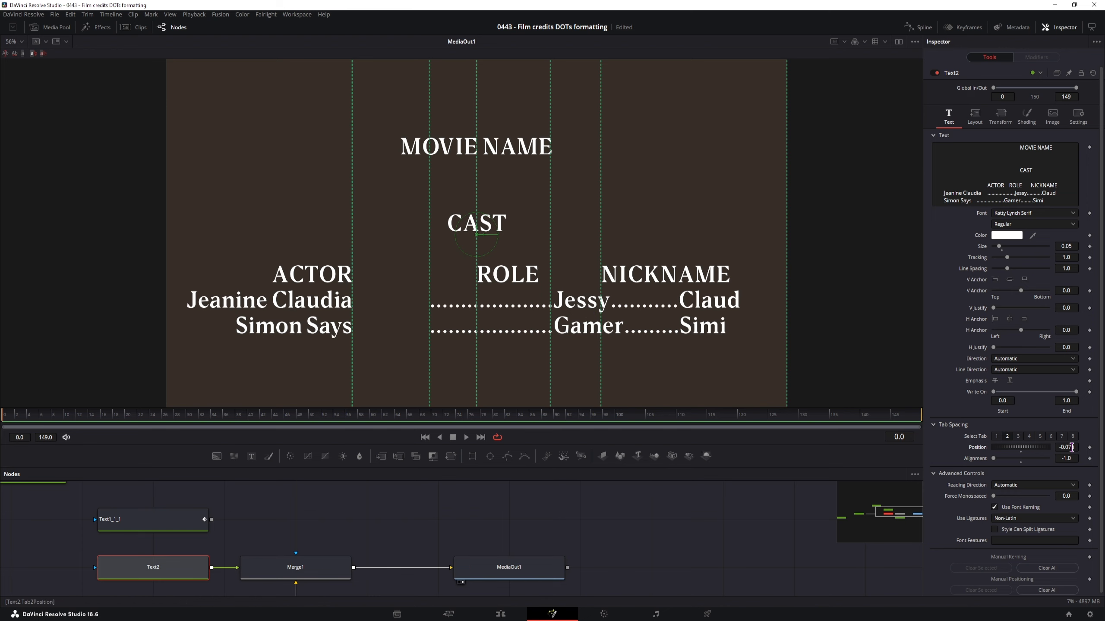
drag(1071, 447, 1018, 450)
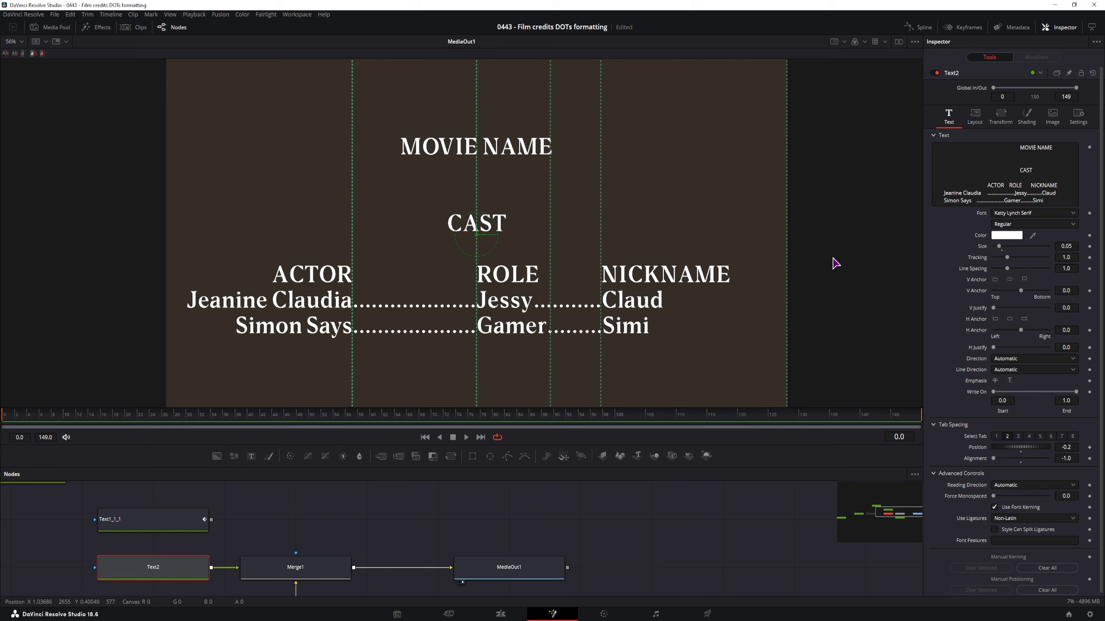
- Add a Character Level Styling modifier to the Text2 node's text and reselect the node
right_click(958, 164)
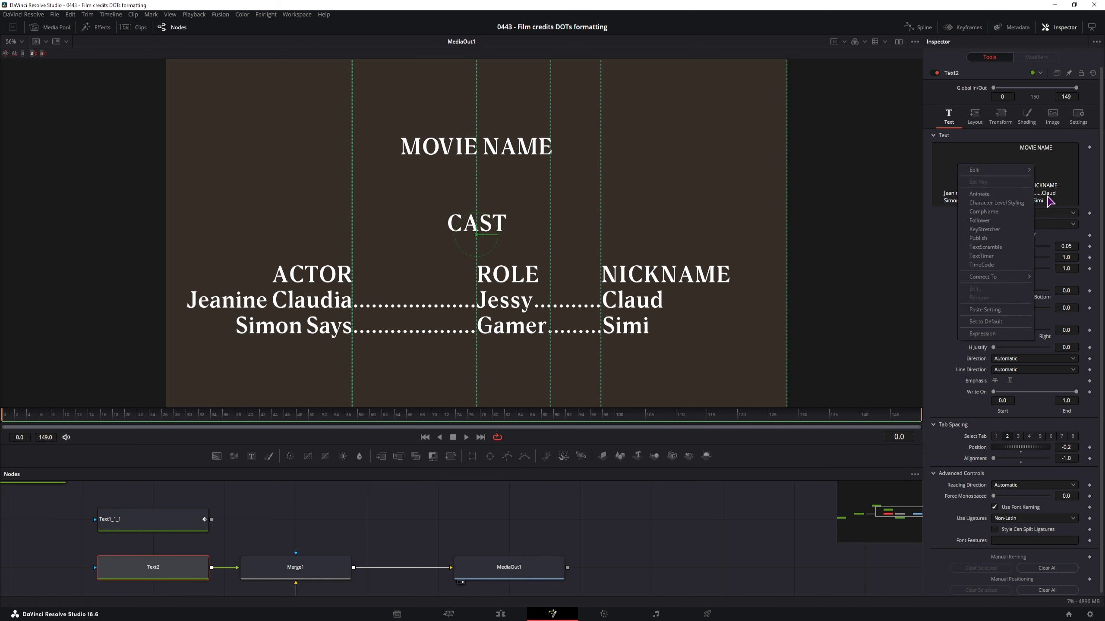
click(985, 205)
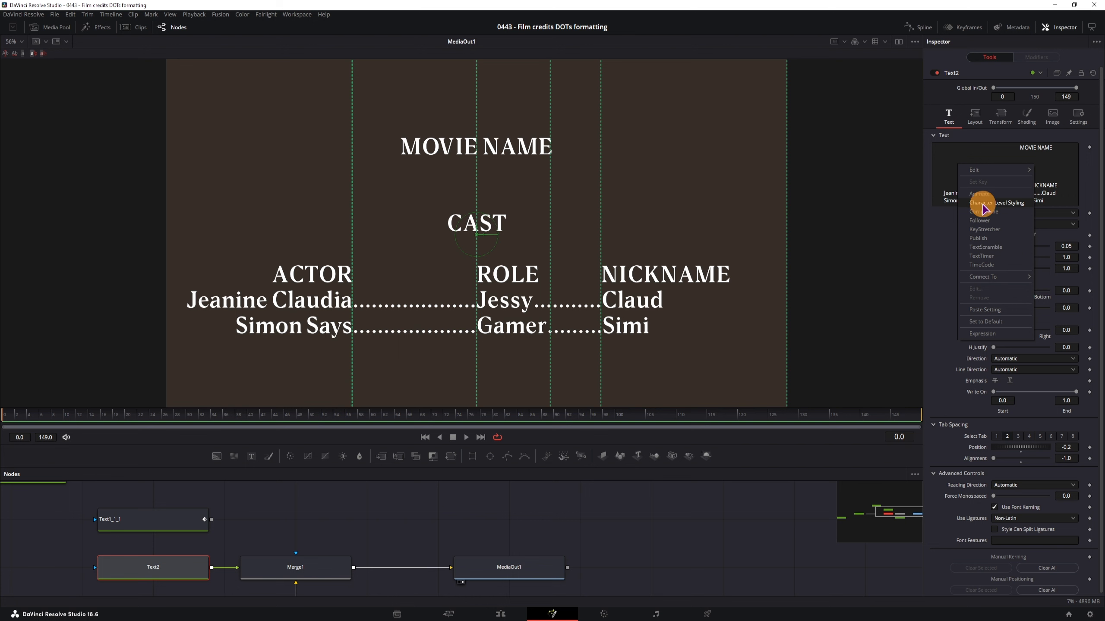
click(325, 523)
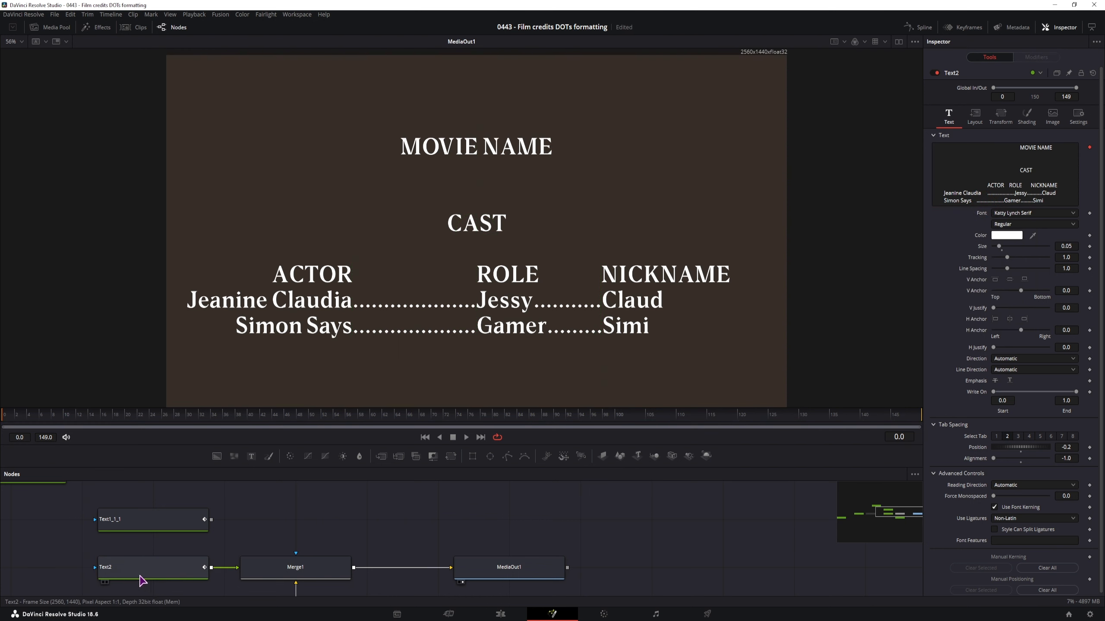
click(126, 570)
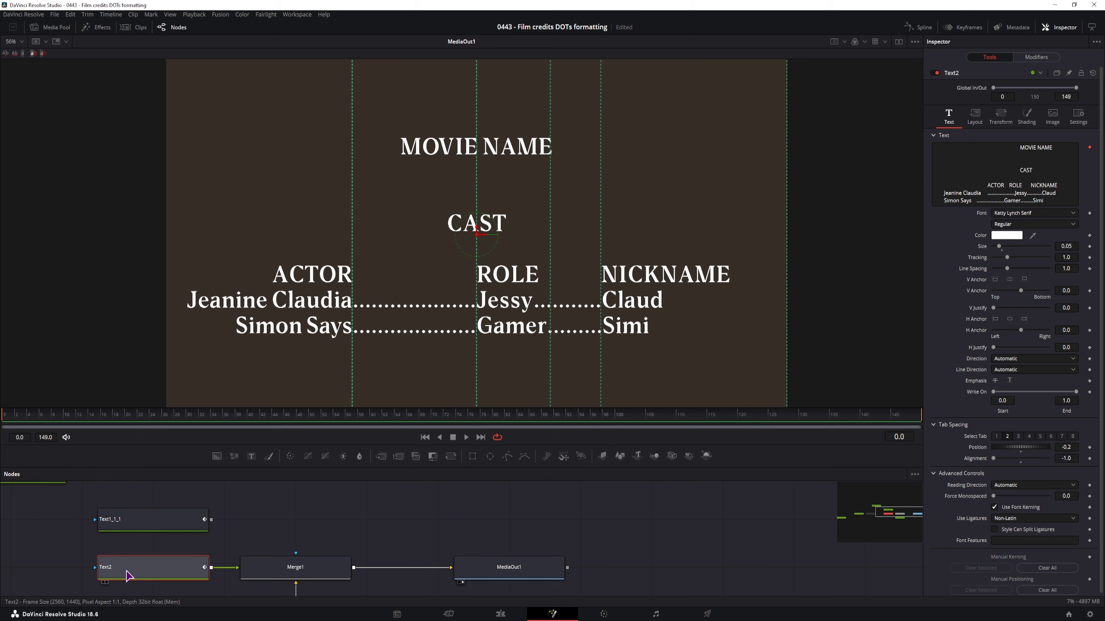
- Try box-selecting the NICKNAME heading in the viewer, first with the Text2 node selected and again with it deselected
drag(747, 257, 592, 275)
click(744, 327)
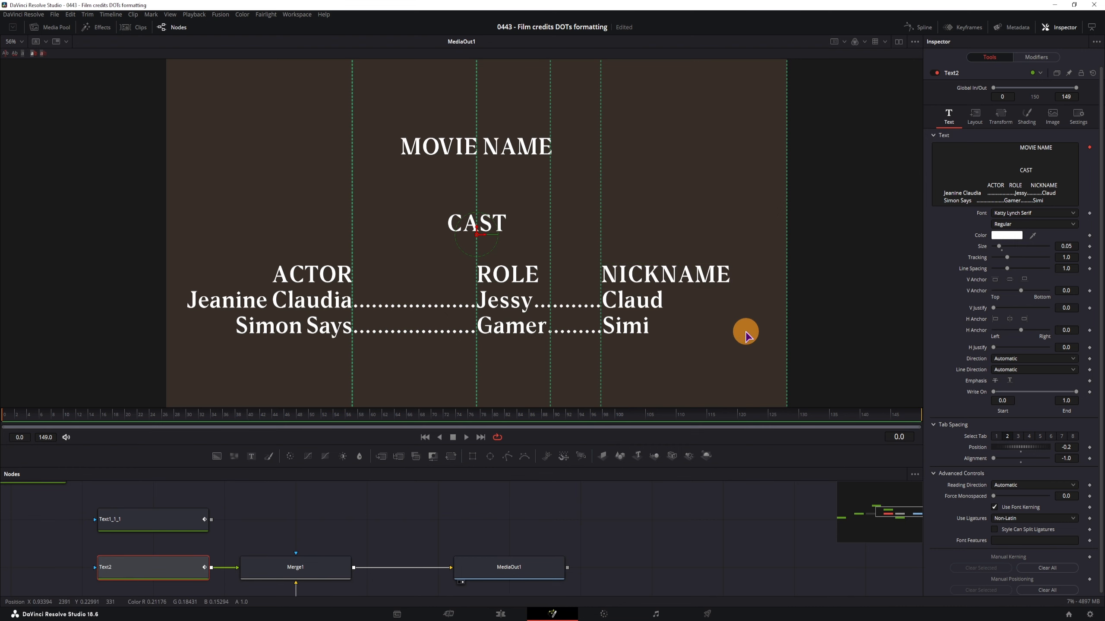
click(366, 520)
drag(584, 252, 754, 294)
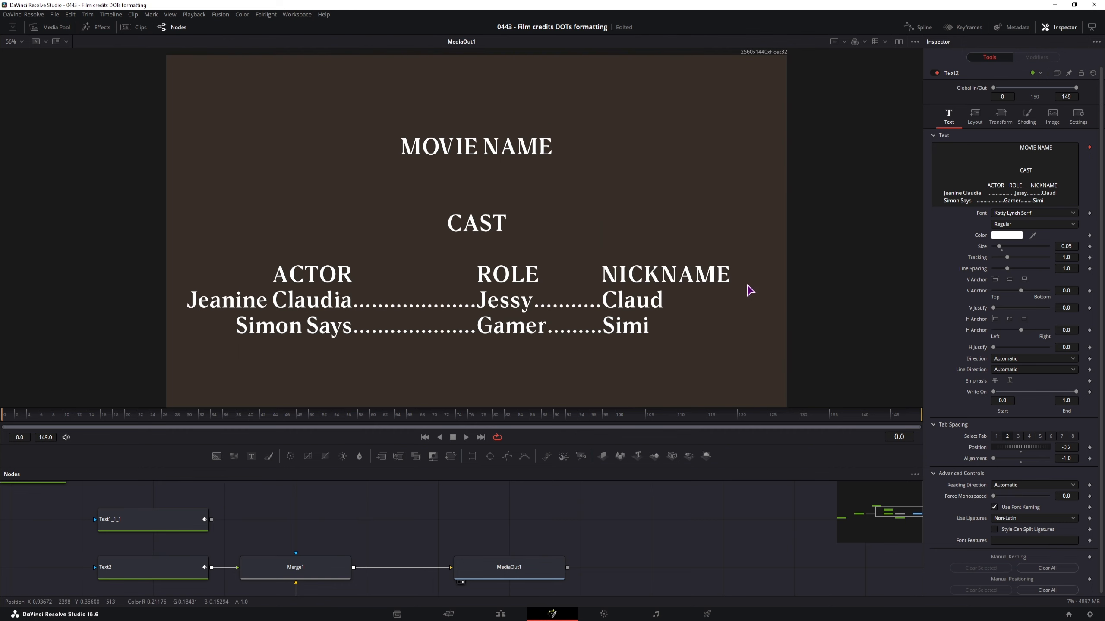
- Select the MOVIE NAME title through Text2's character-level styling and set its size to 0.071
click(167, 567)
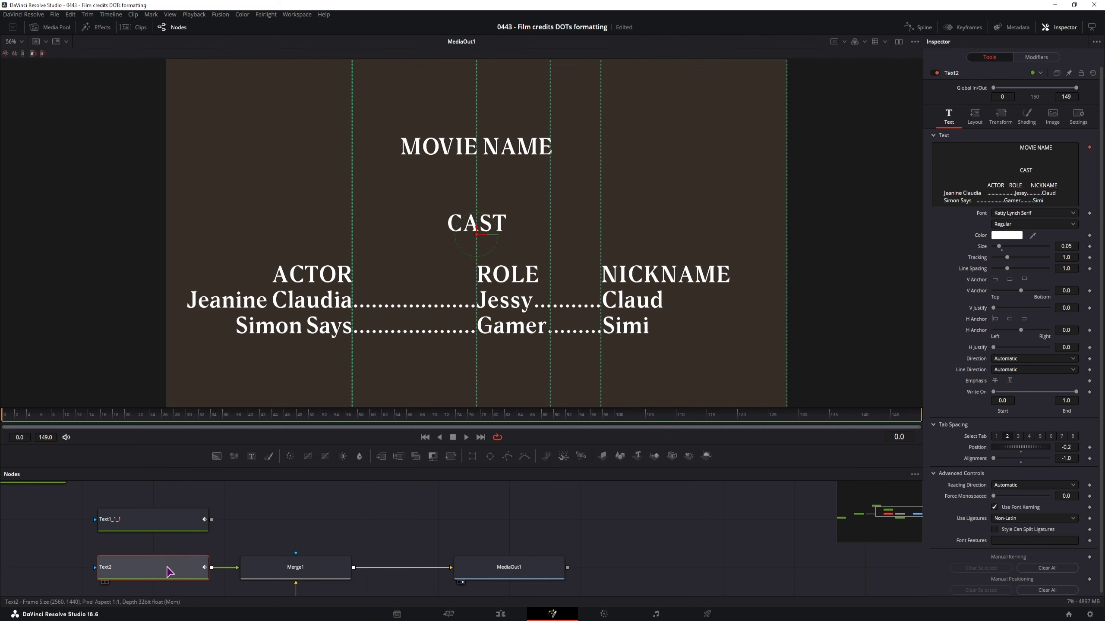
drag(630, 112, 361, 186)
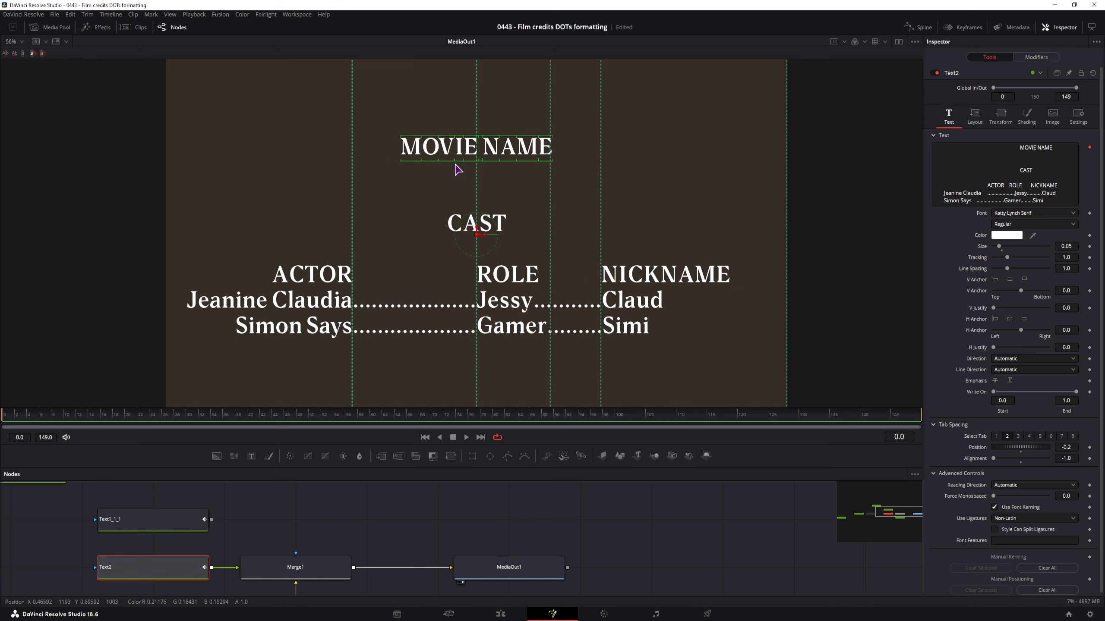
click(1035, 58)
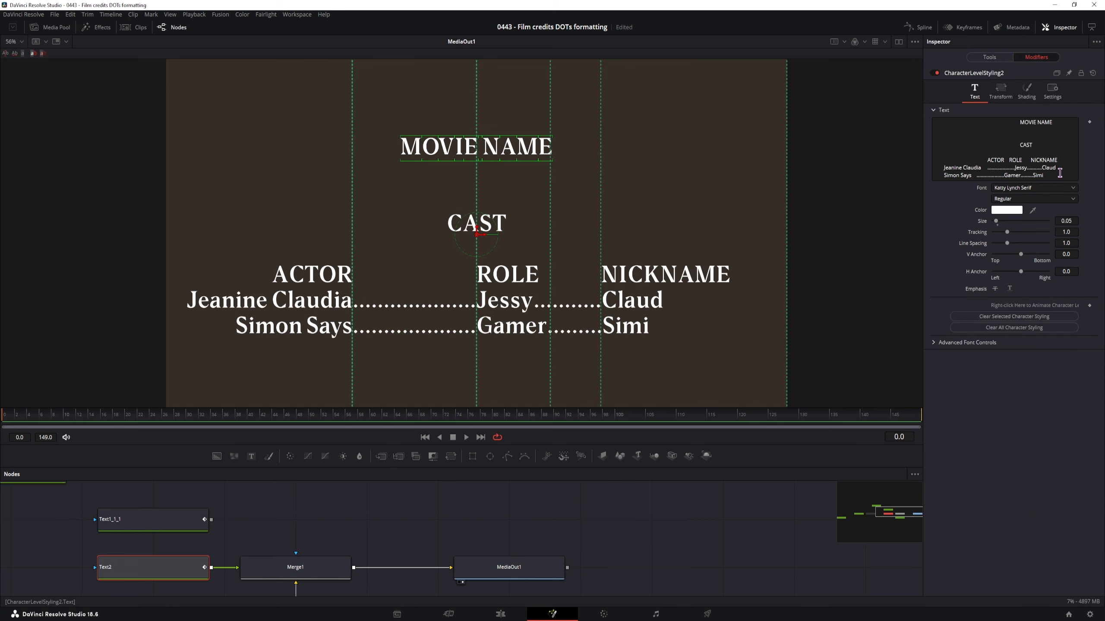
click(712, 193)
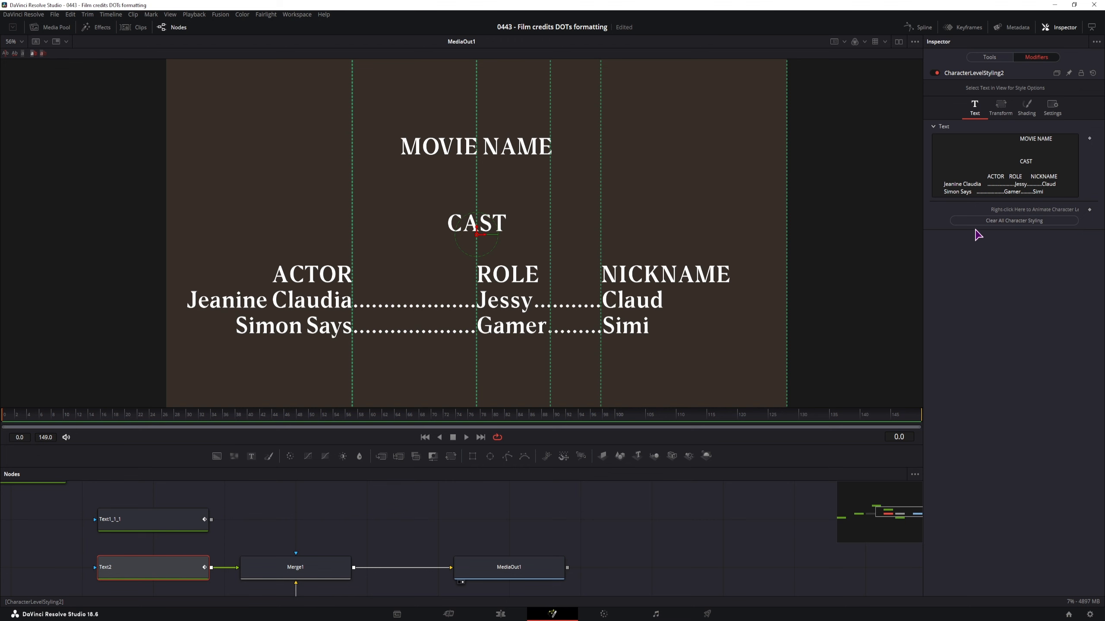
drag(614, 109, 388, 171)
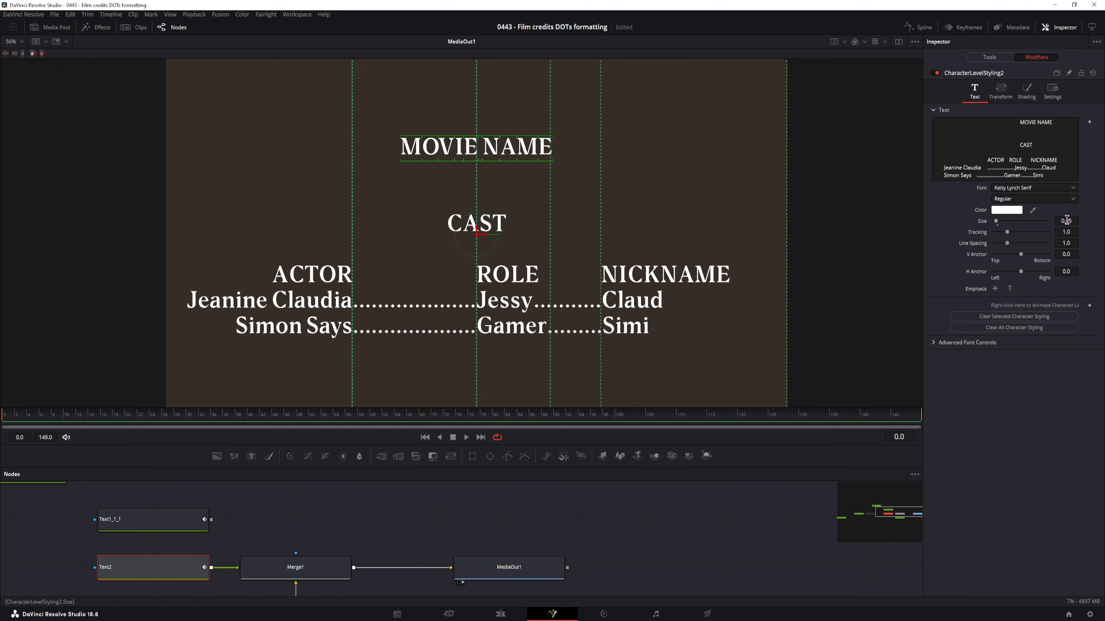
drag(999, 220, 1001, 213)
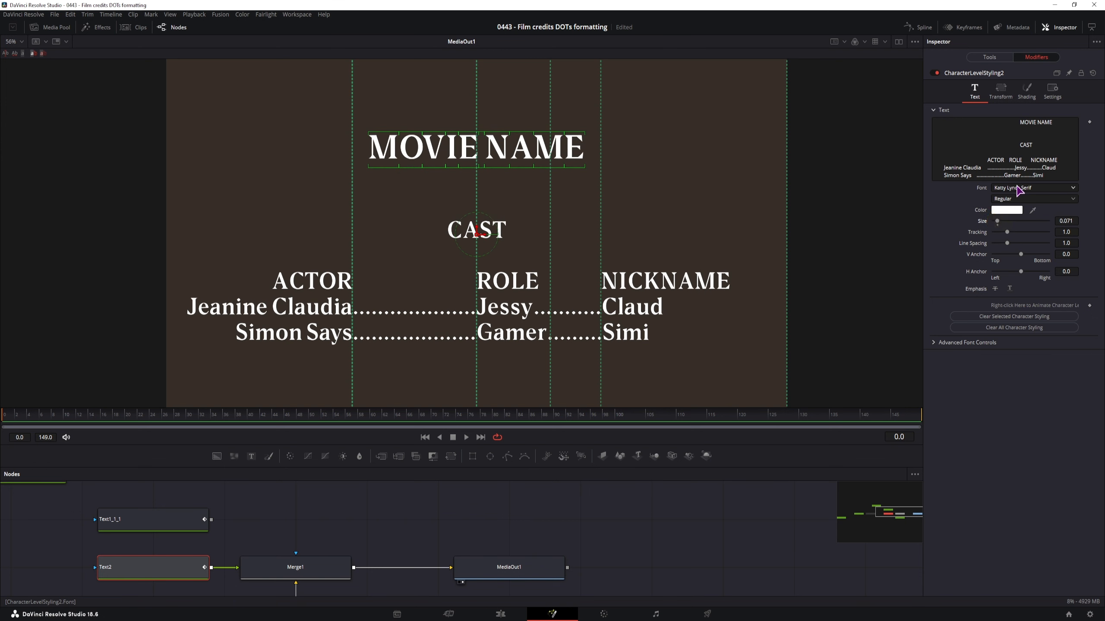
- Colour the MOVIE NAME title green and set its tracking to 1.134, resetting its line spacing to 1.0
click(1006, 209)
click(615, 253)
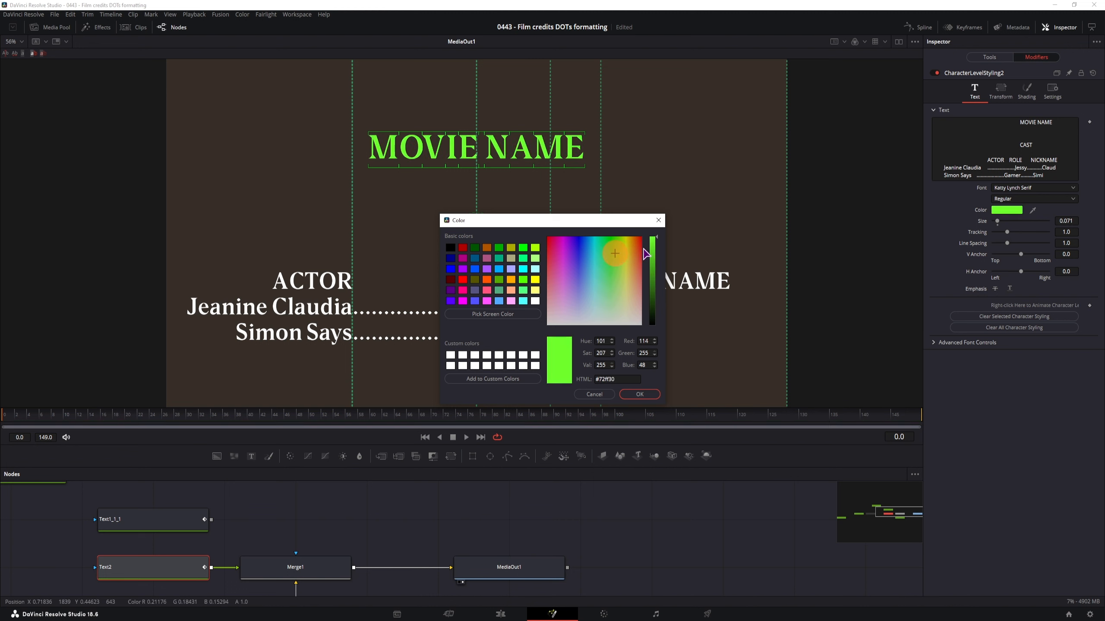
click(640, 395)
drag(1007, 232, 1011, 245)
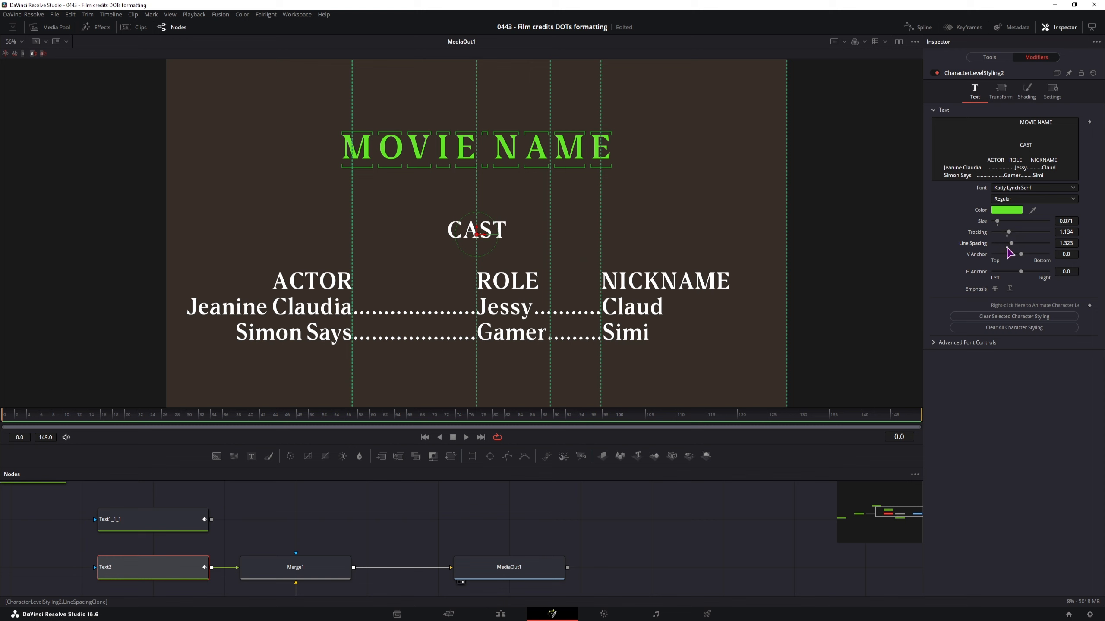
click(1007, 247)
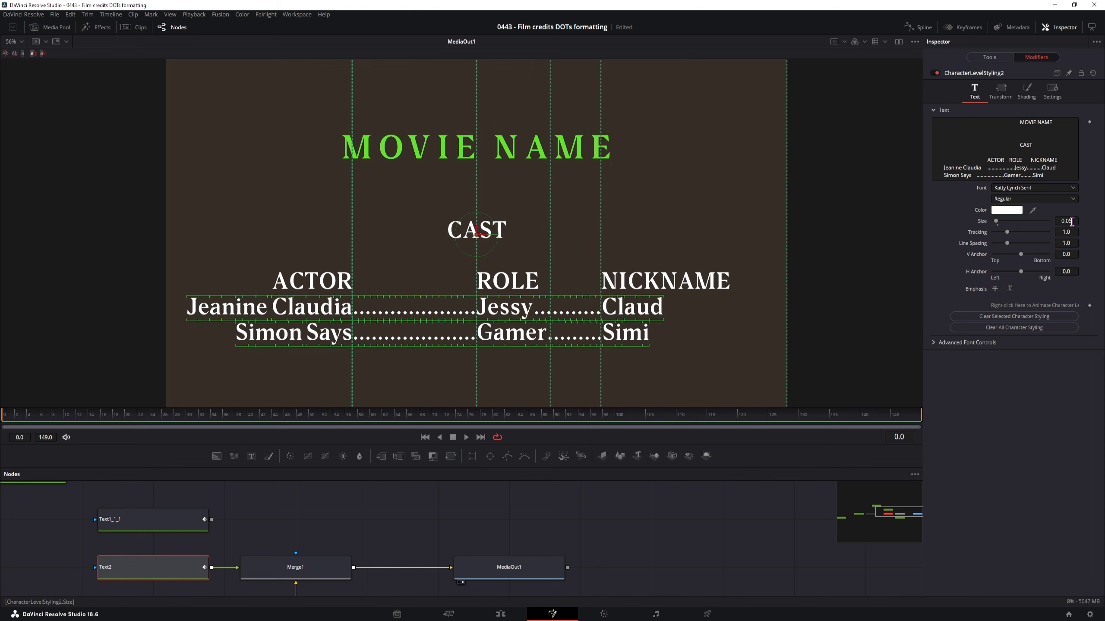
- Set the two cast lines to size 0.028 and add dots until roles and nicknames reach their columns again
drag(1071, 221, 1063, 221)
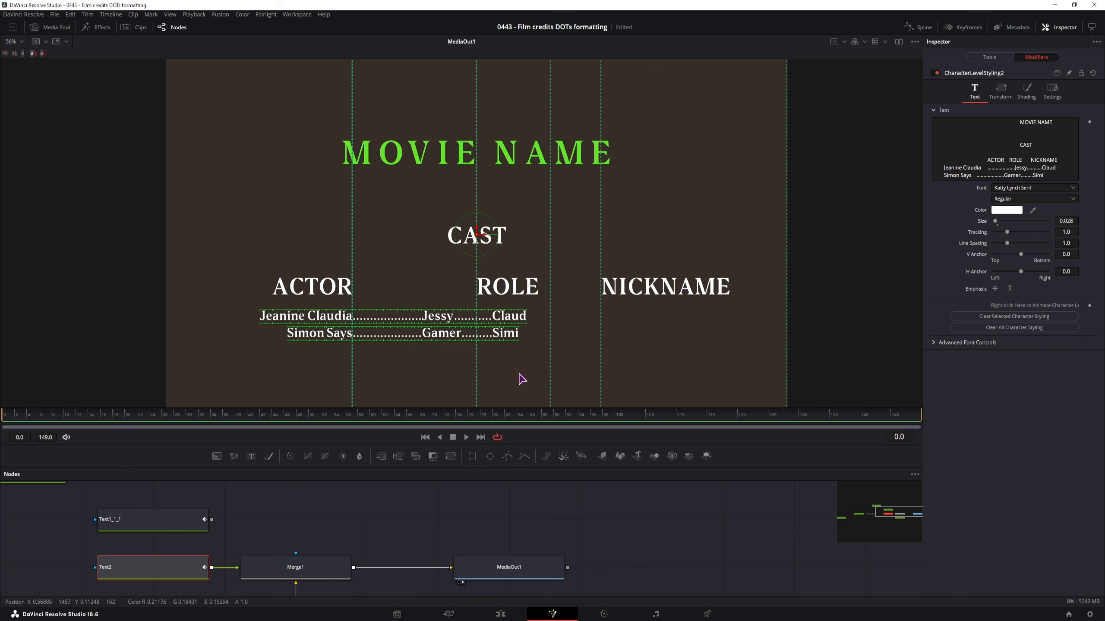
click(1007, 168)
text(..............)
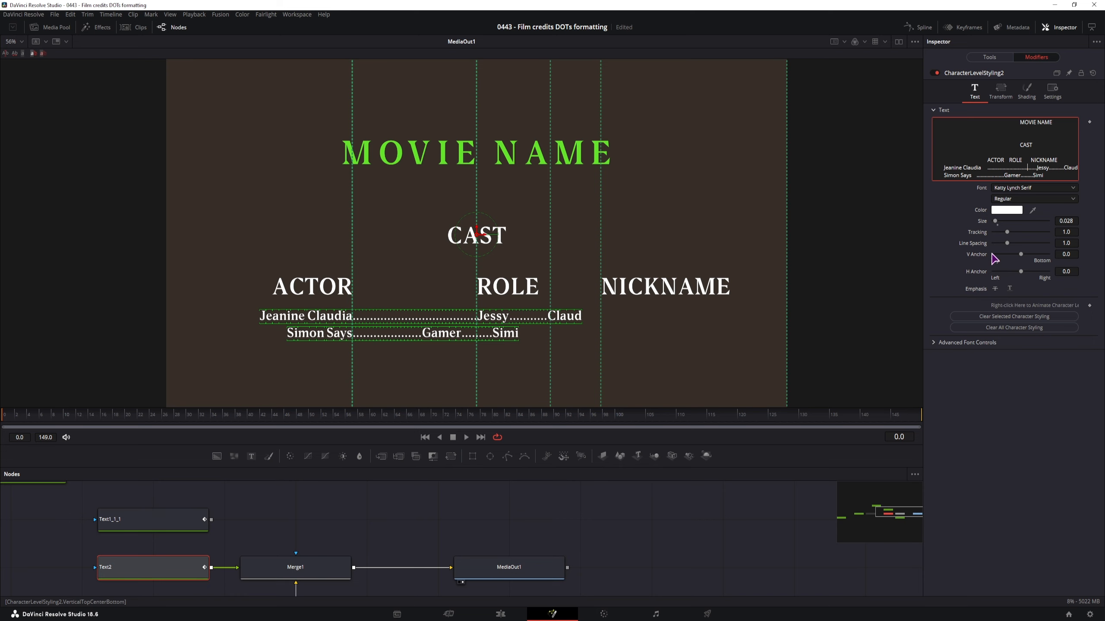
click(1061, 169)
text(.............)
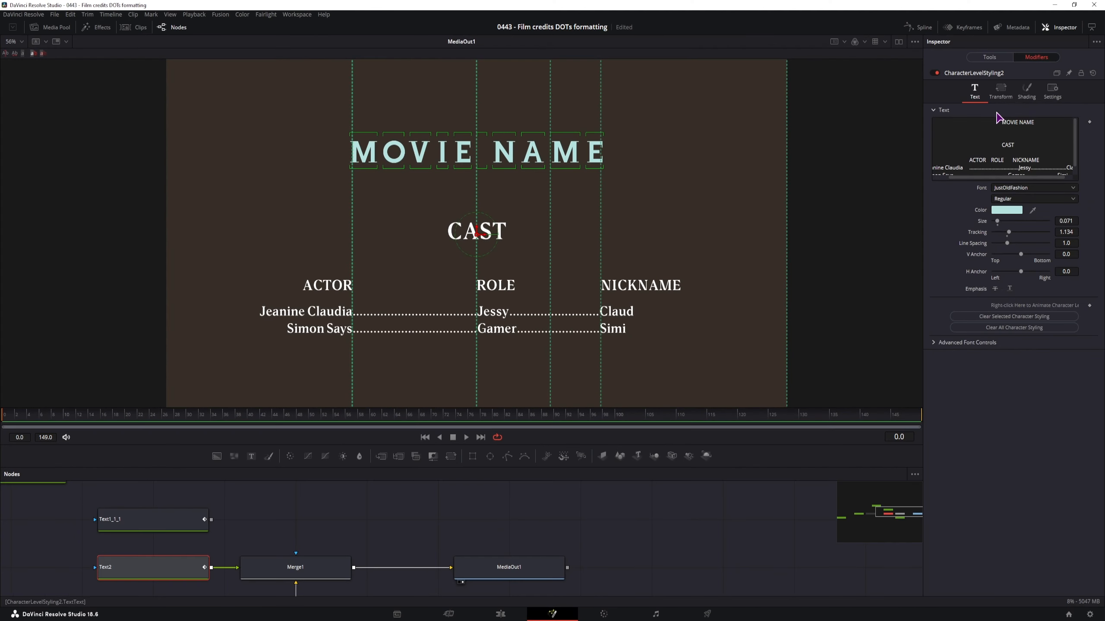
- Enable the Black Shadow shading element, number 3, for the whole Text2 credits text
click(1027, 90)
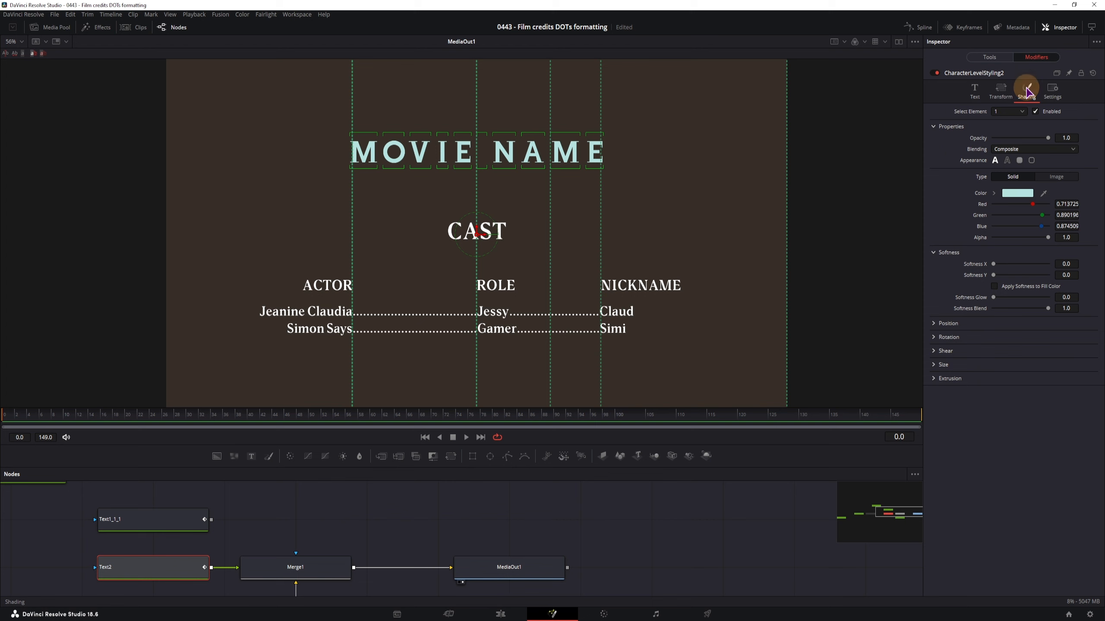
click(974, 92)
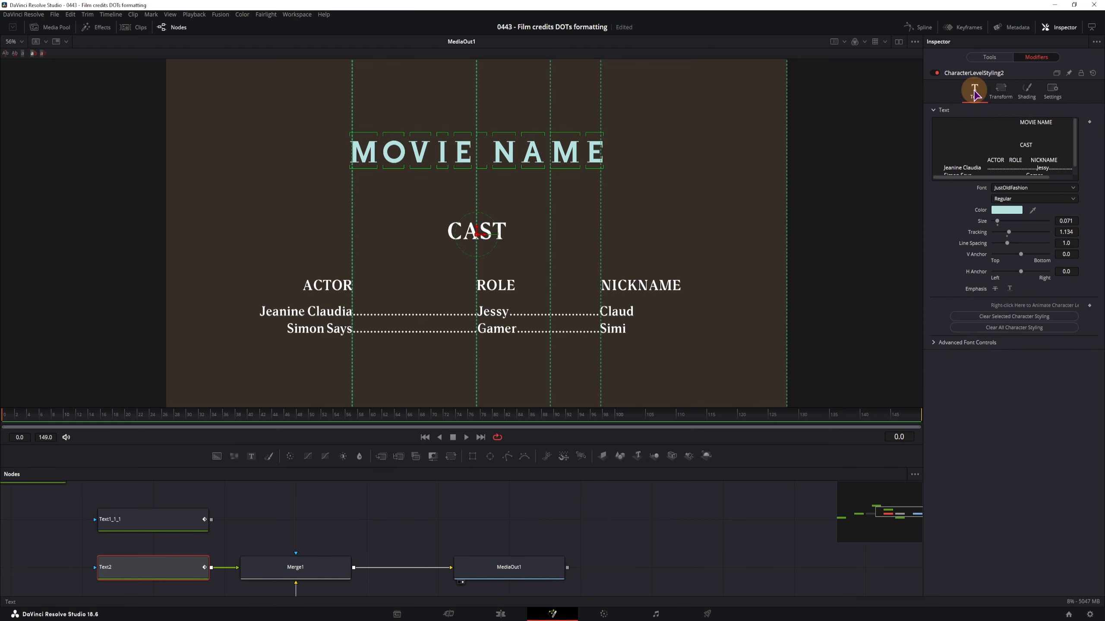
click(714, 173)
click(989, 57)
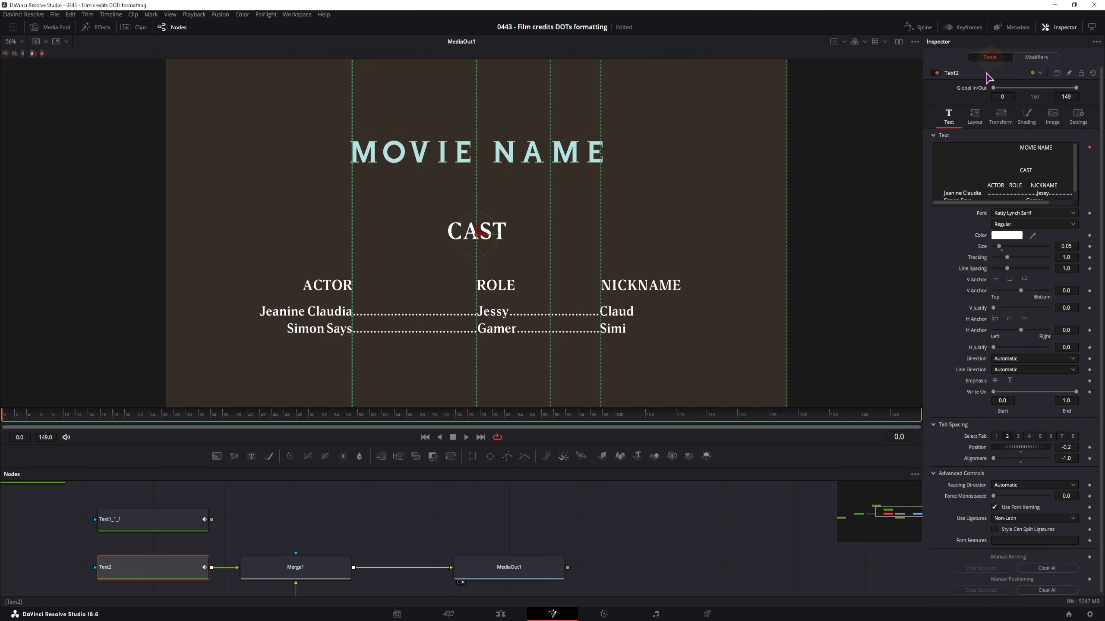
click(1027, 117)
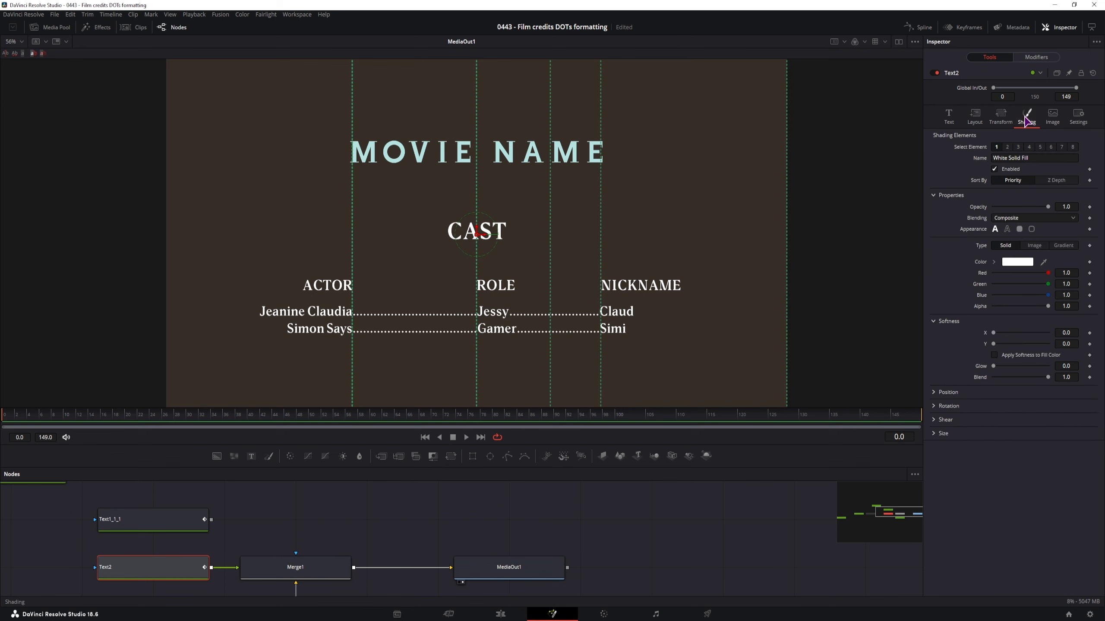
click(1018, 147)
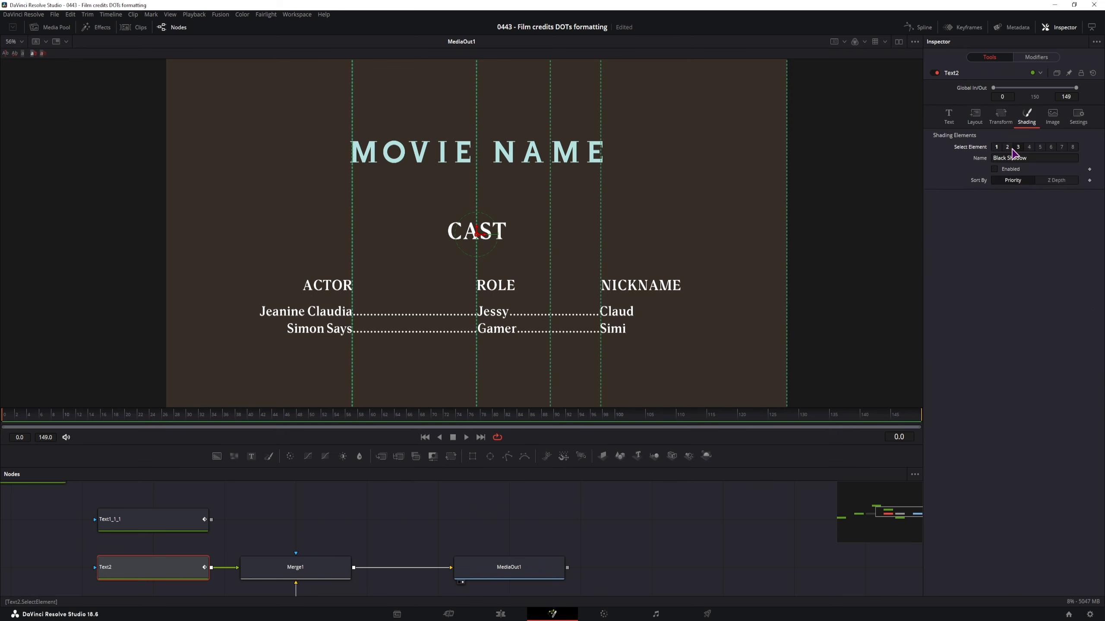
click(994, 169)
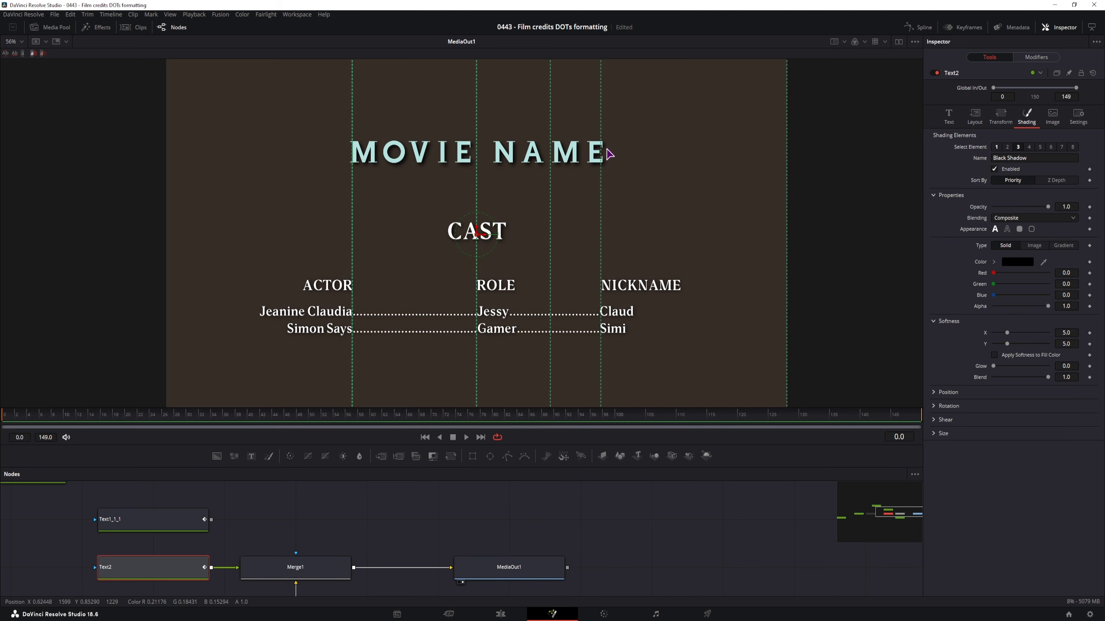
- Set the shadow's softness blend to 0.15 and its colour to dark brown, RGB 0.152941, 0.062745, 0.019607
scroll(591, 373, up, 6)
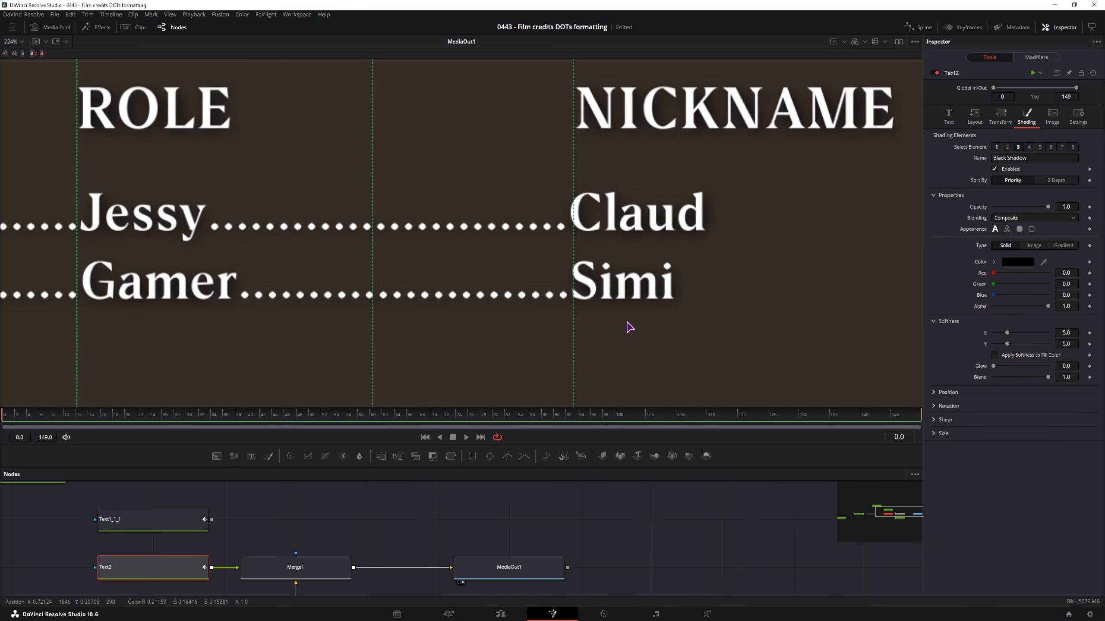
drag(1048, 378, 1000, 384)
click(1017, 262)
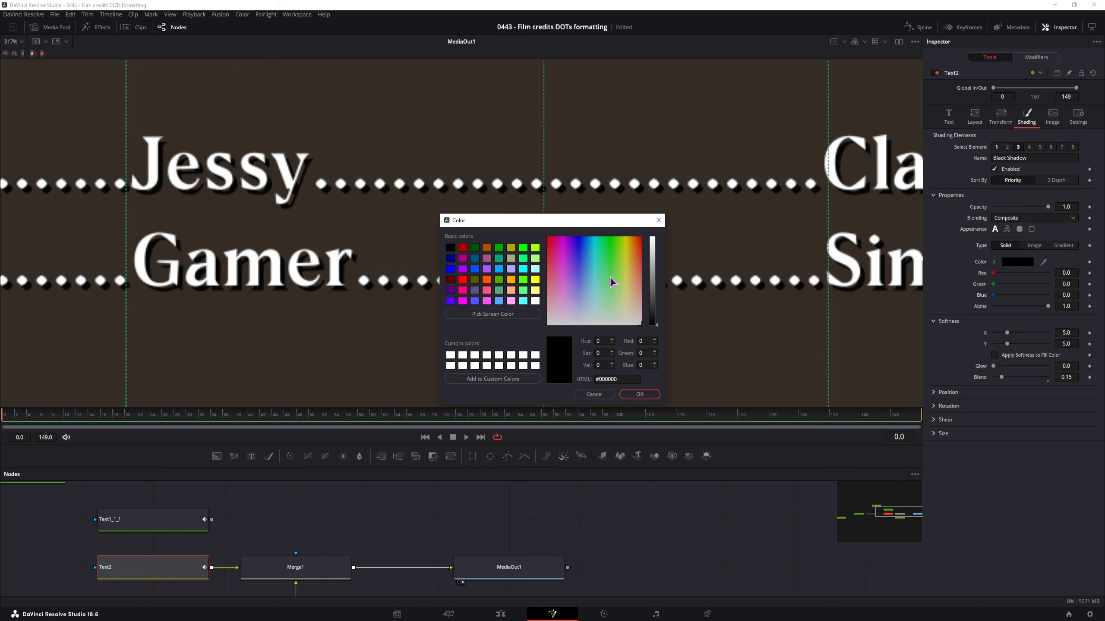
click(636, 248)
click(654, 313)
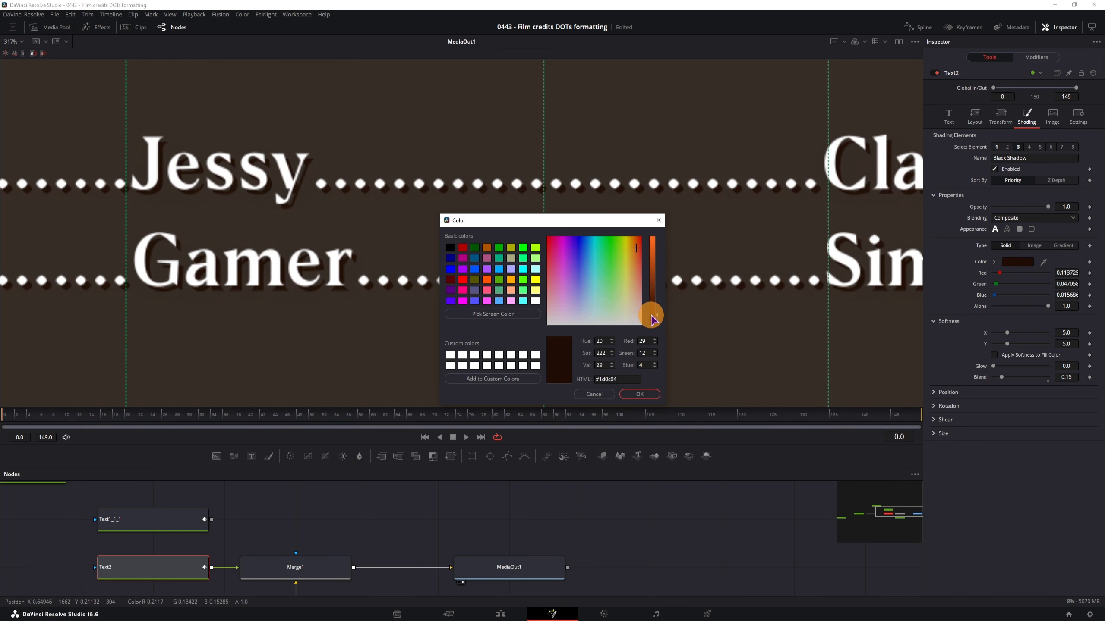
drag(651, 315, 651, 312)
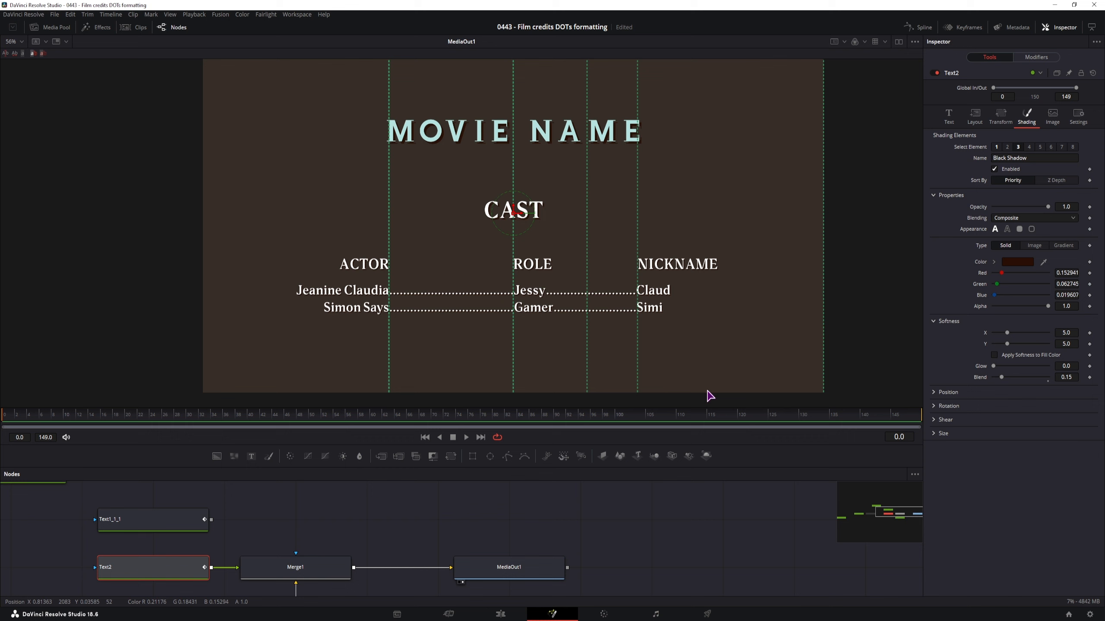
- Switch to the Edit page to view the finished credits on the timeline
click(685, 558)
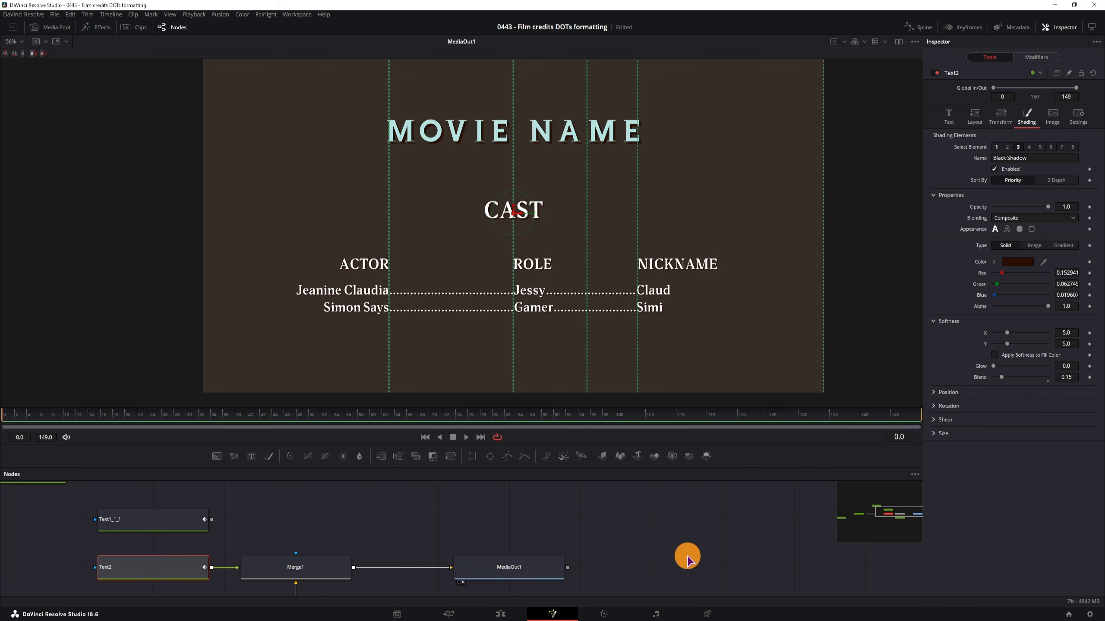
click(505, 614)
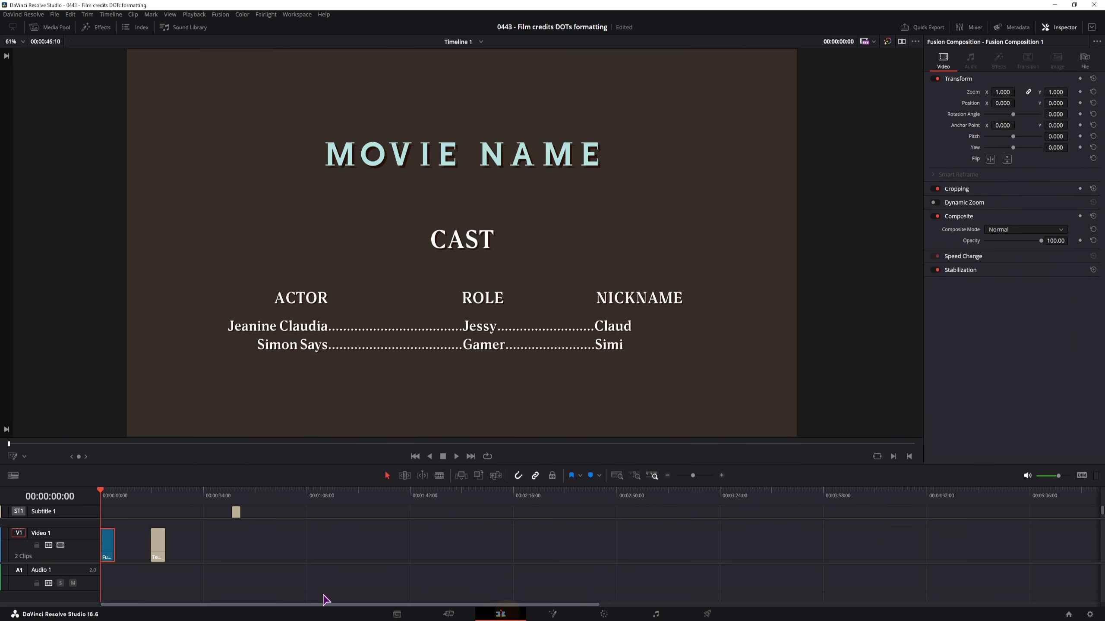
- Select the Text+ title clip on the timeline and show its on-screen text controls, then select "Title" and the second line's characters in the viewer
click(152, 492)
click(157, 544)
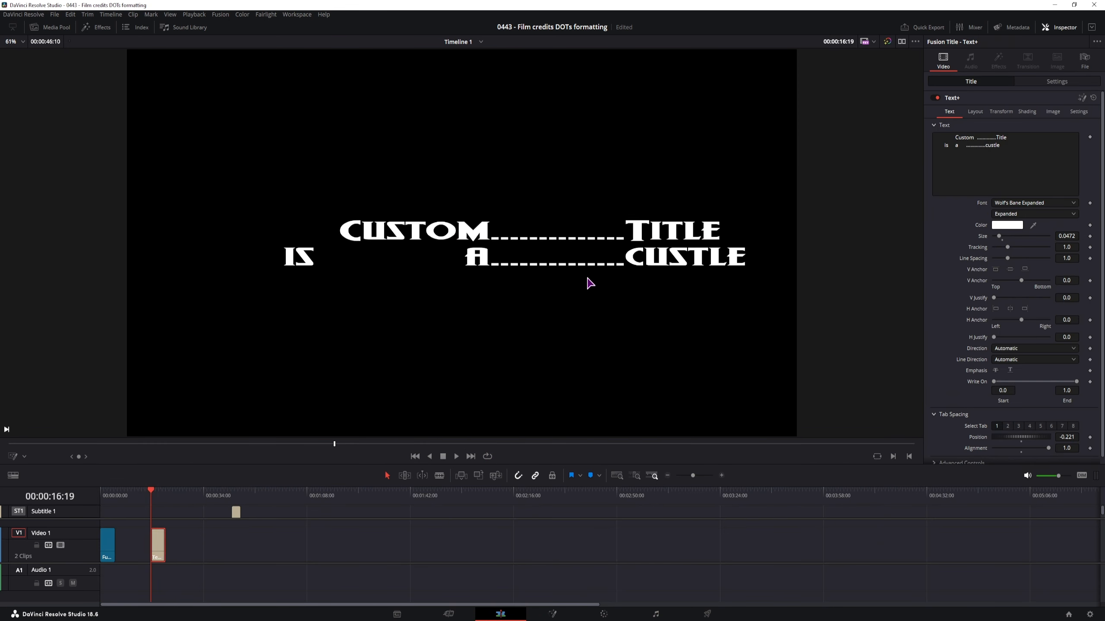
right_click(976, 160)
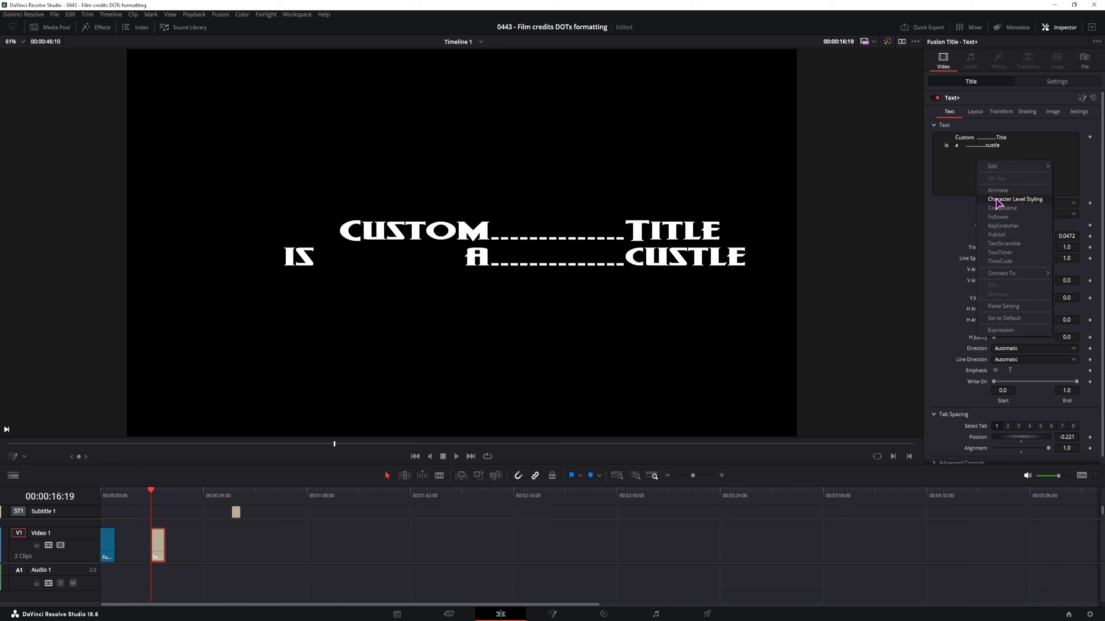
click(12, 456)
drag(750, 291, 596, 211)
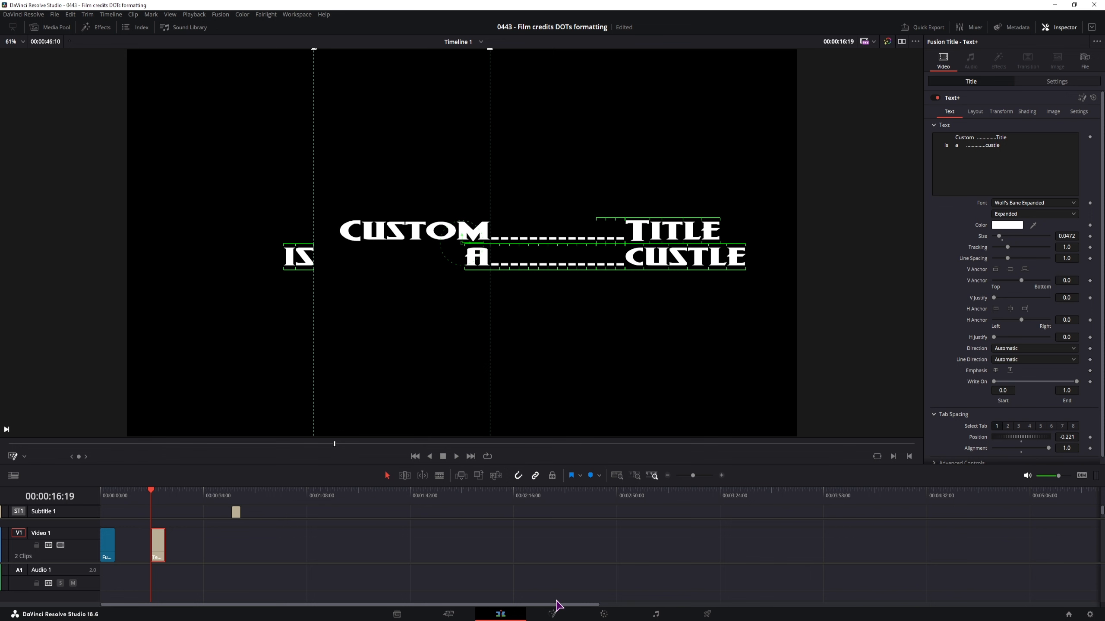
- Open the title on the Fusion page, add Character Level Styling to its text, and show the modifier's settings
click(553, 614)
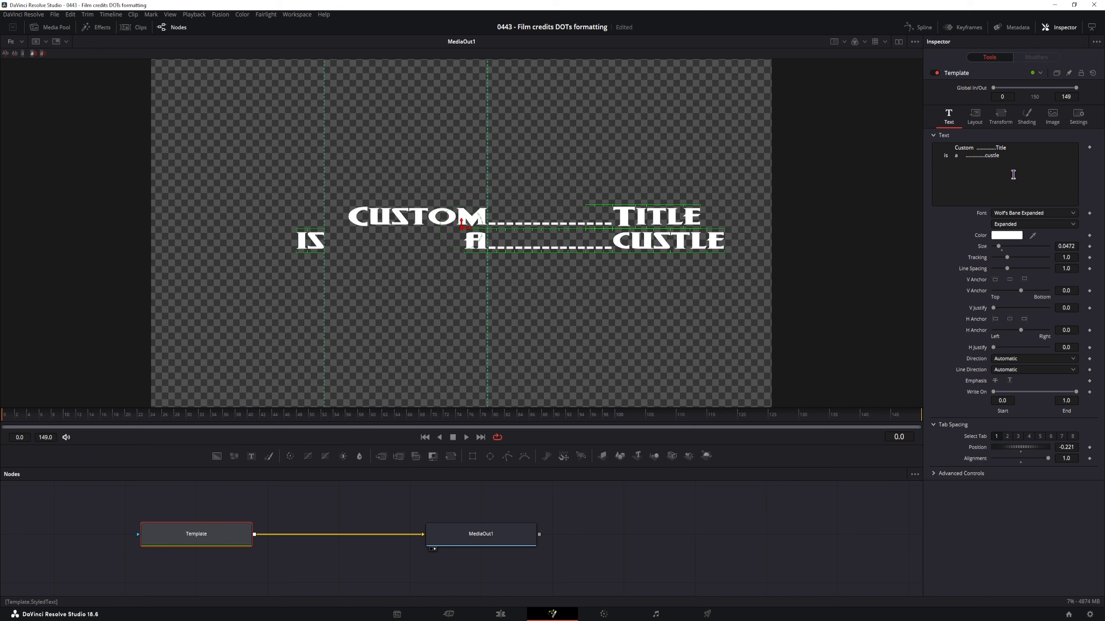
click(971, 179)
click(995, 213)
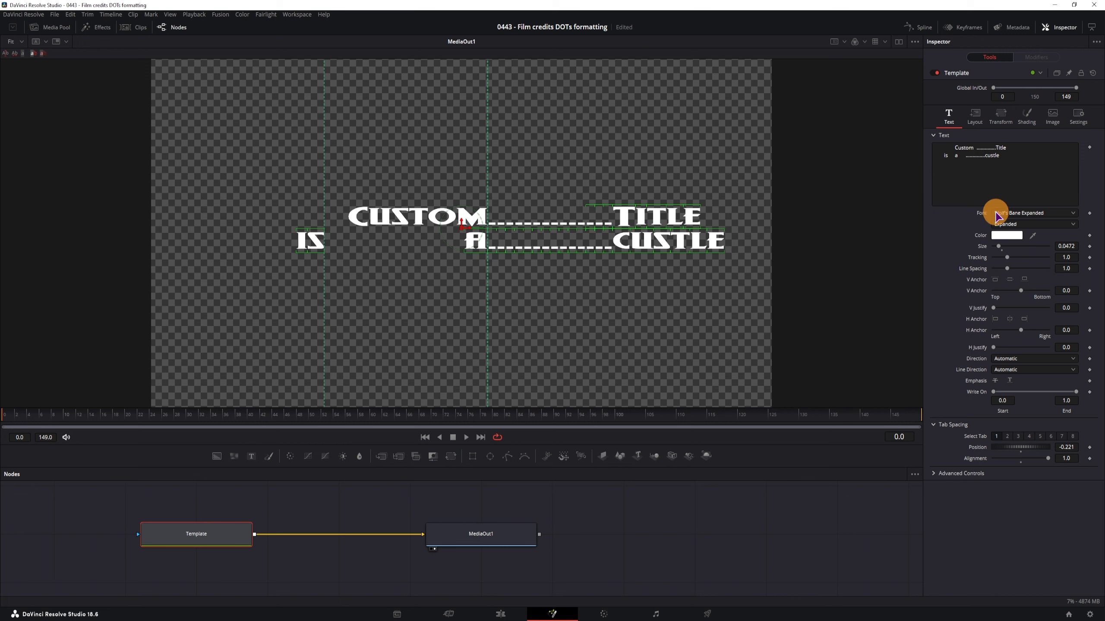
click(1036, 57)
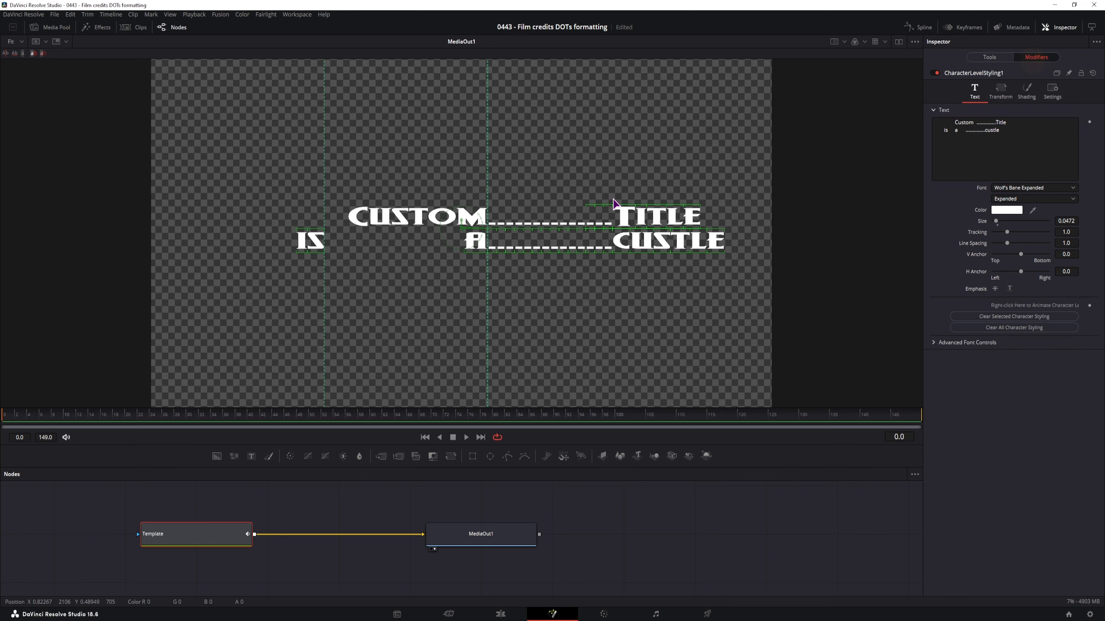
- Colour the selected title characters orange
click(1006, 210)
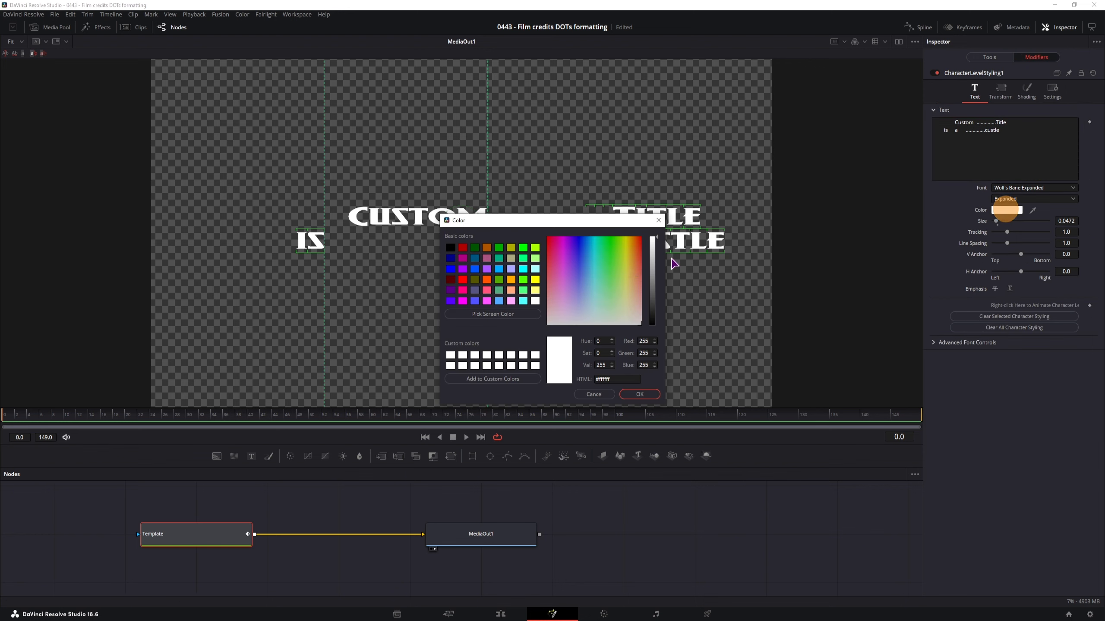
click(633, 251)
click(637, 394)
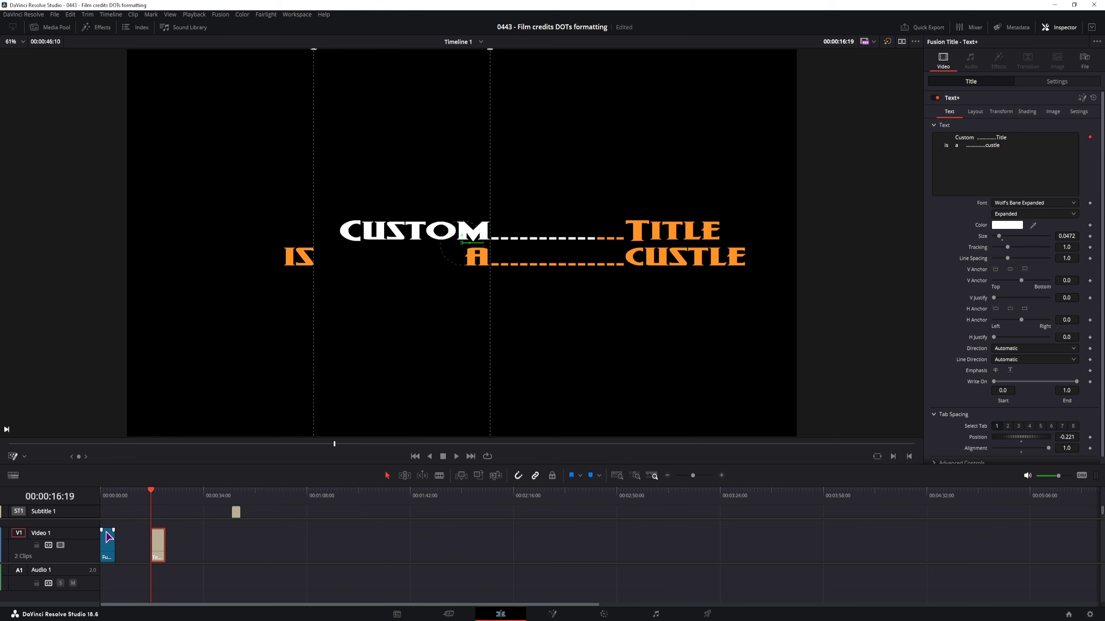
- Return to the credits composition clip at the start of the timeline and open it on the Fusion page
click(107, 546)
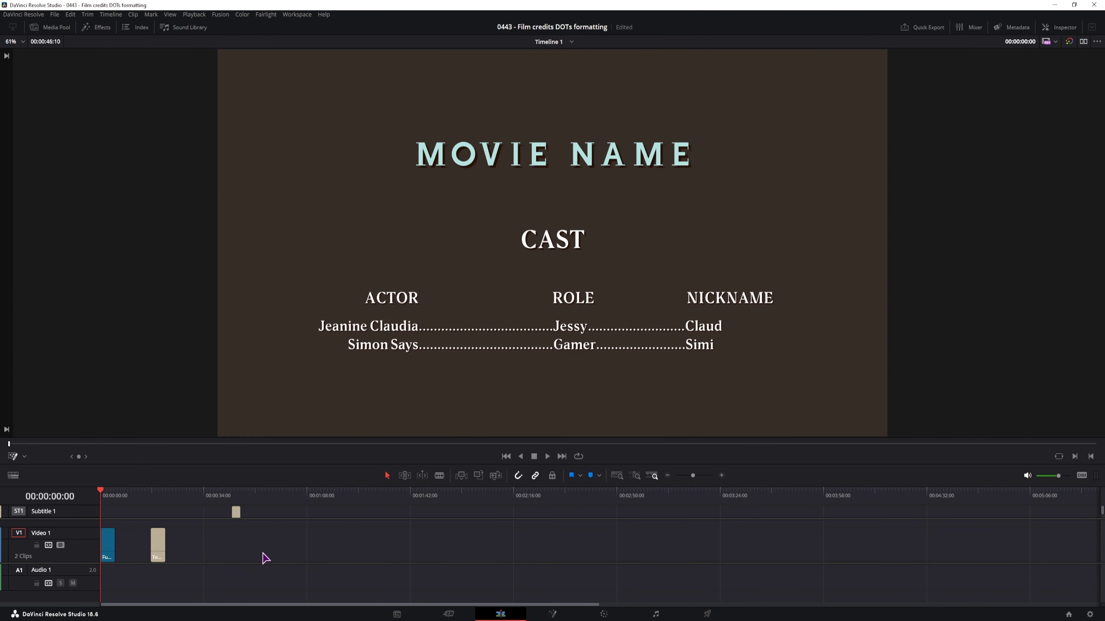
click(109, 552)
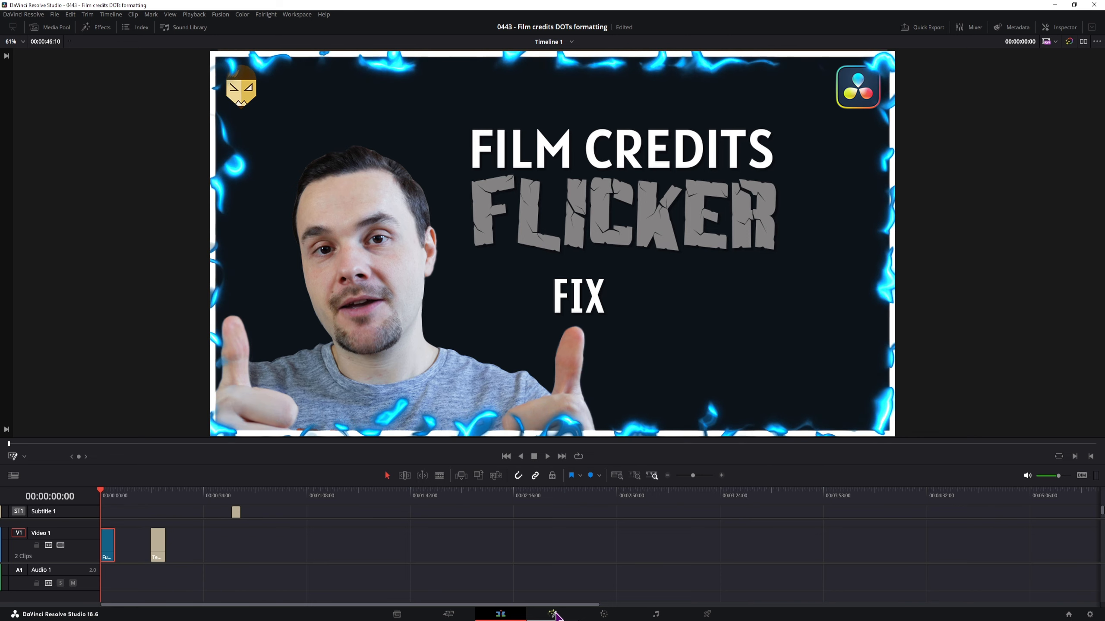
click(554, 614)
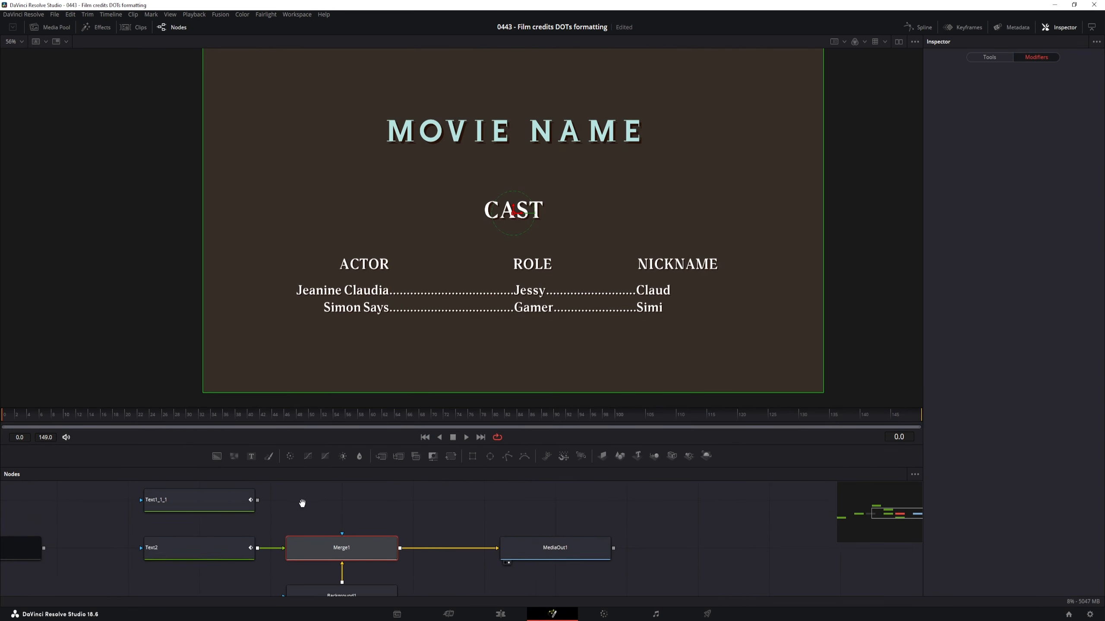
- Move the Text2 credits below the frame by setting their layout Center Y to -0.394
click(203, 552)
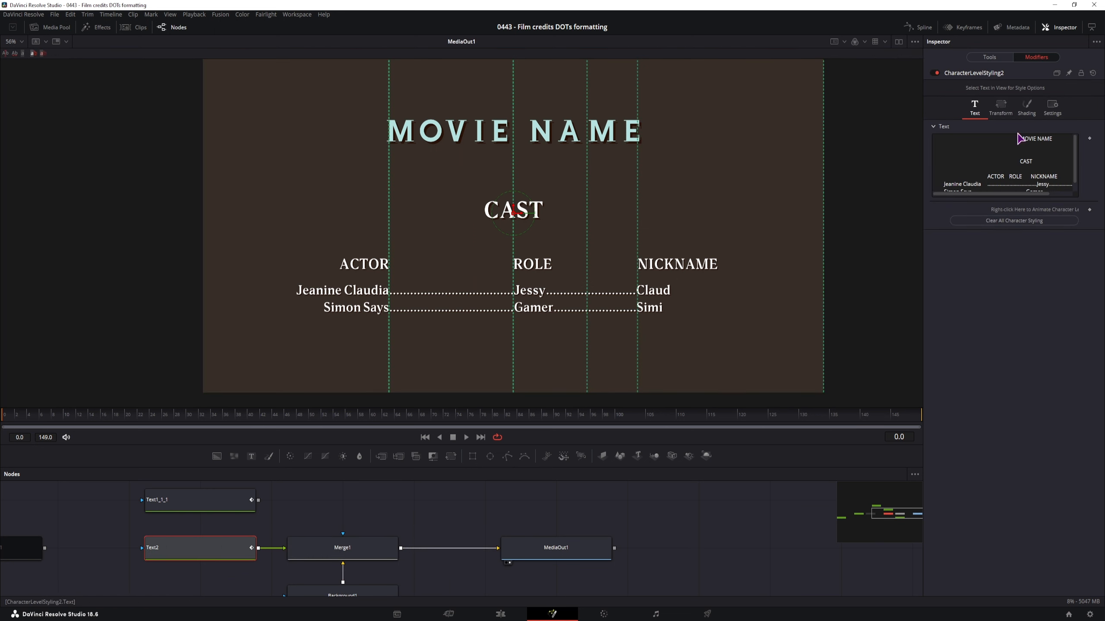
click(996, 58)
click(974, 116)
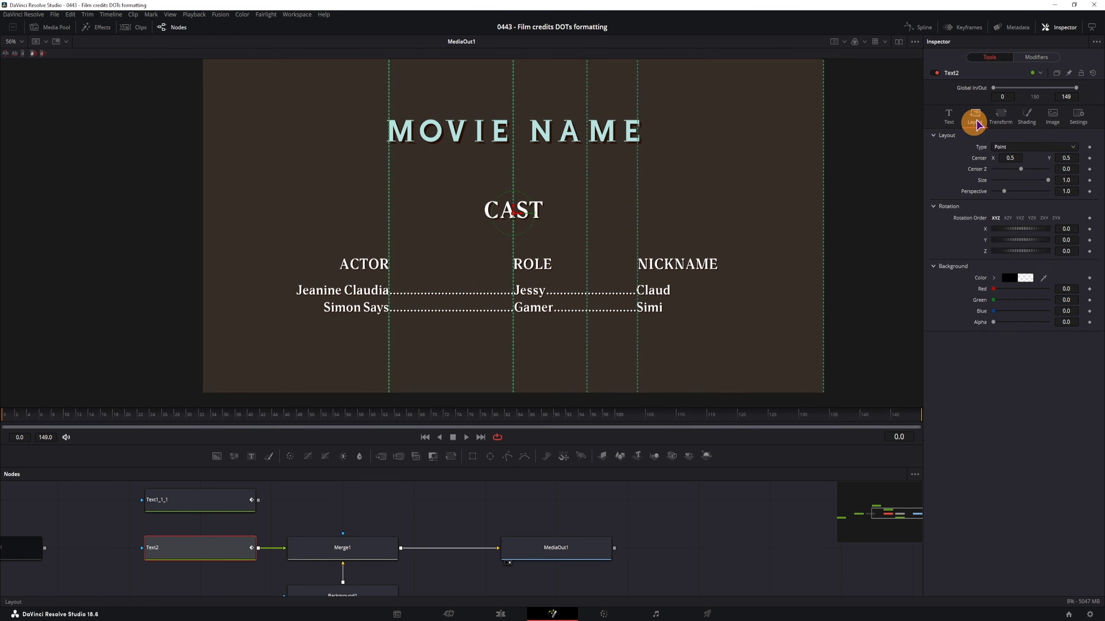
drag(1064, 160, 406, 215)
drag(128, 297, 132, 282)
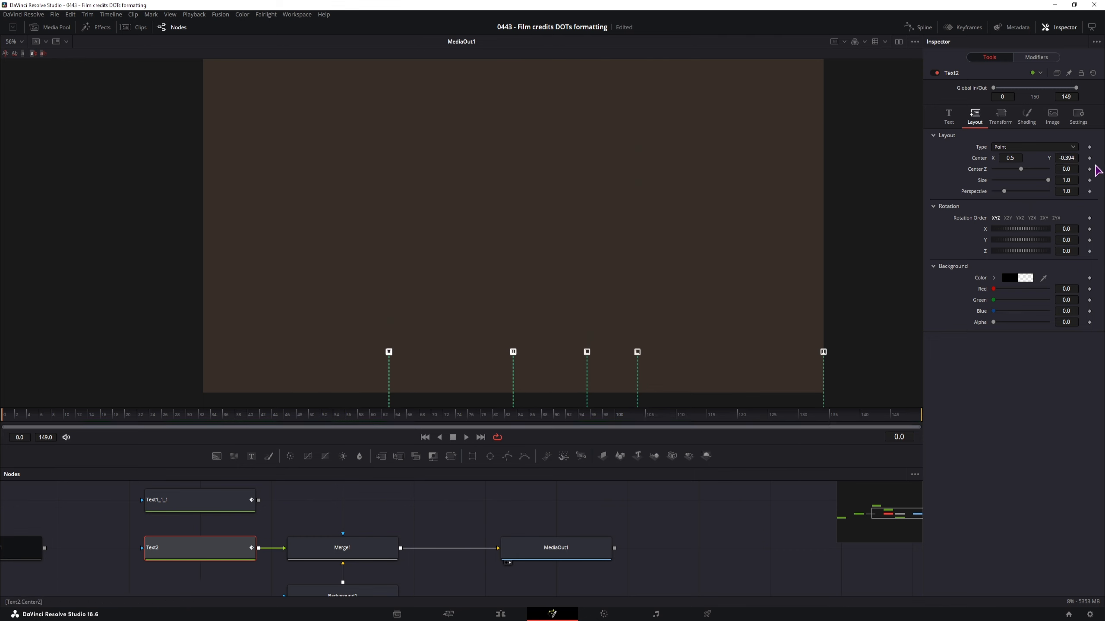
- Keyframe Text2's Center Y at frame 0 and raise it to about 1.22 at frame 149
click(1089, 158)
drag(899, 419, 924, 418)
drag(1070, 160, 831, 166)
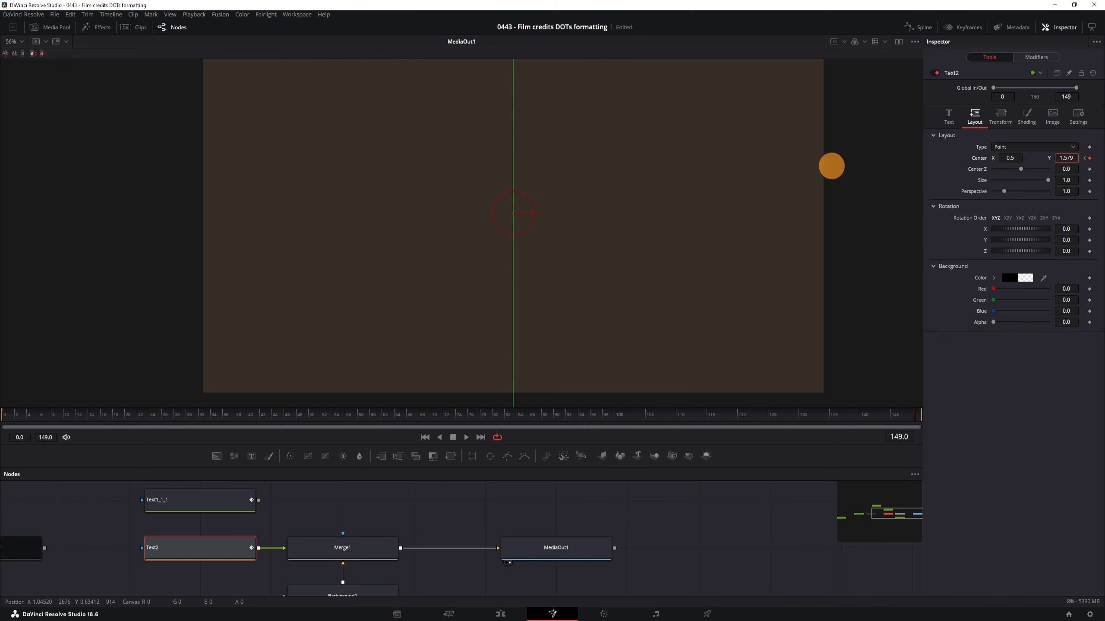
- Play back the composition to check how the credits scroll upward, and stop playback
key(space)
click(733, 561)
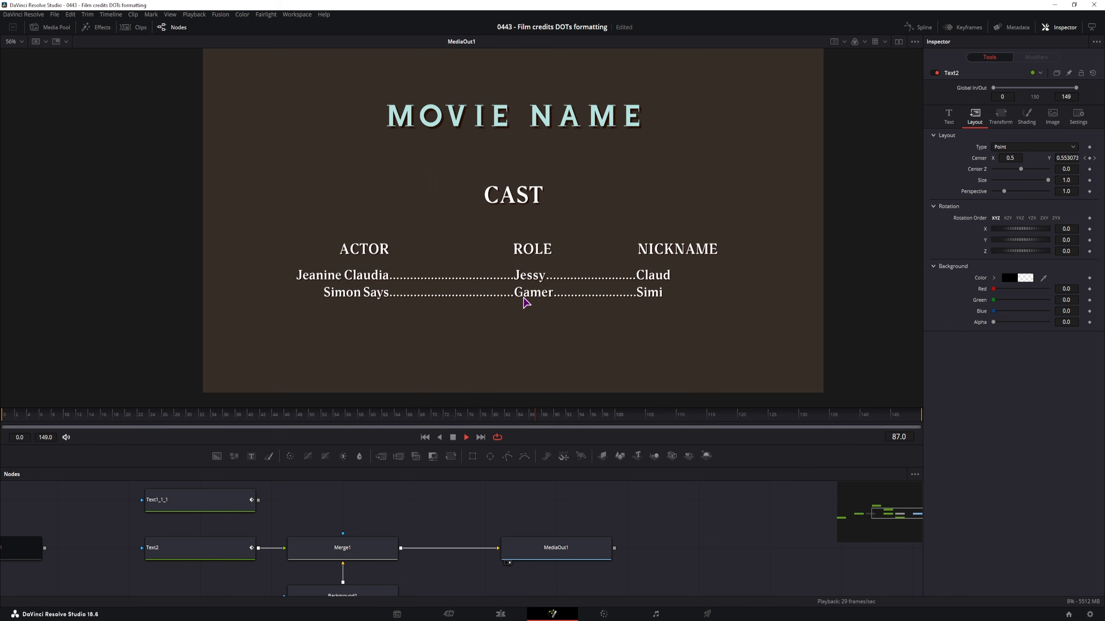
key(space)
- Lower Text2's Center Y to 0.322 at frame 149 and play the credits scroll from frame 0
click(917, 415)
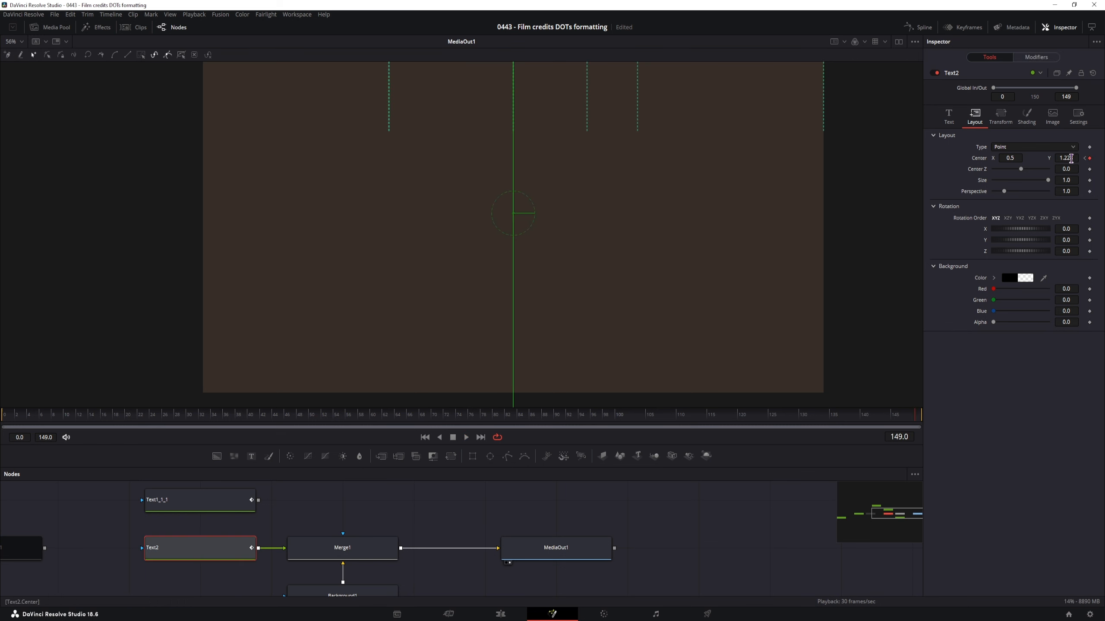
drag(1067, 158, 679, 282)
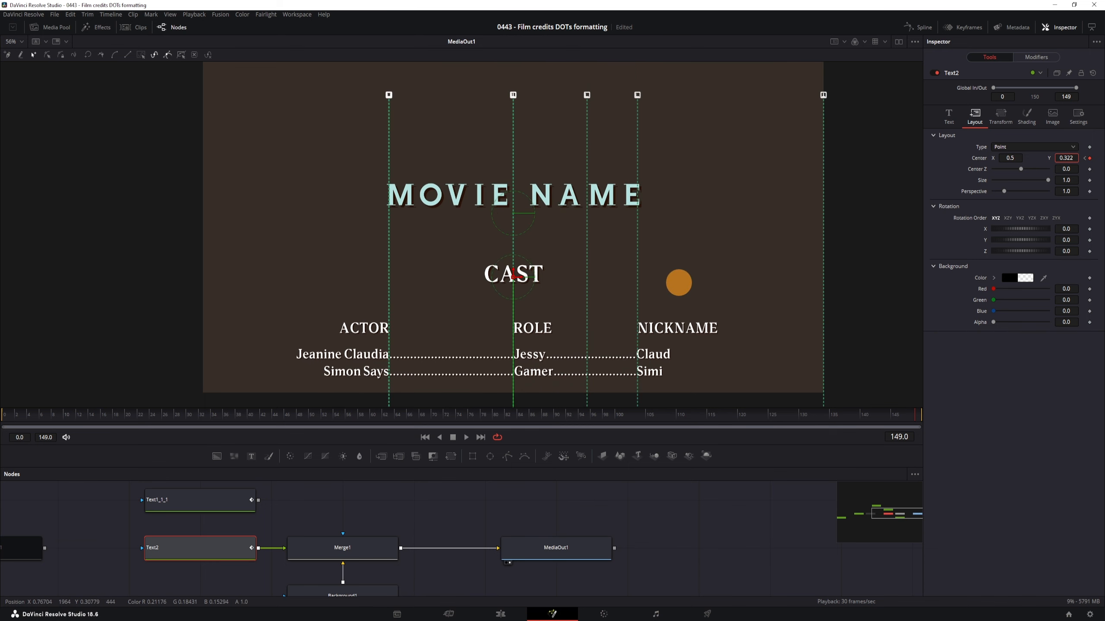
click(4, 418)
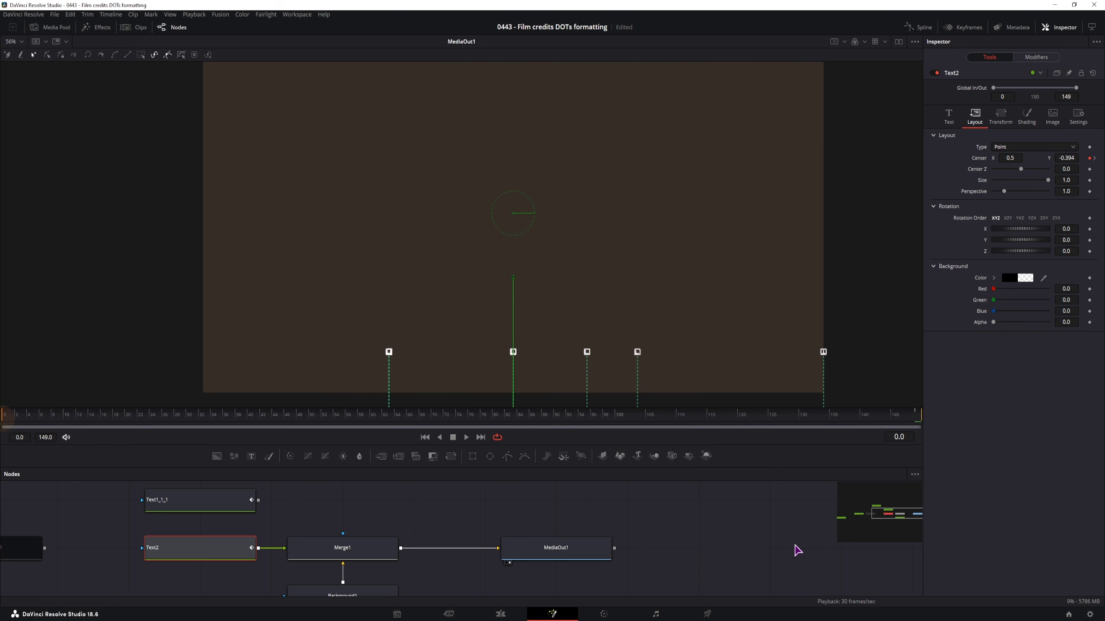
click(782, 547)
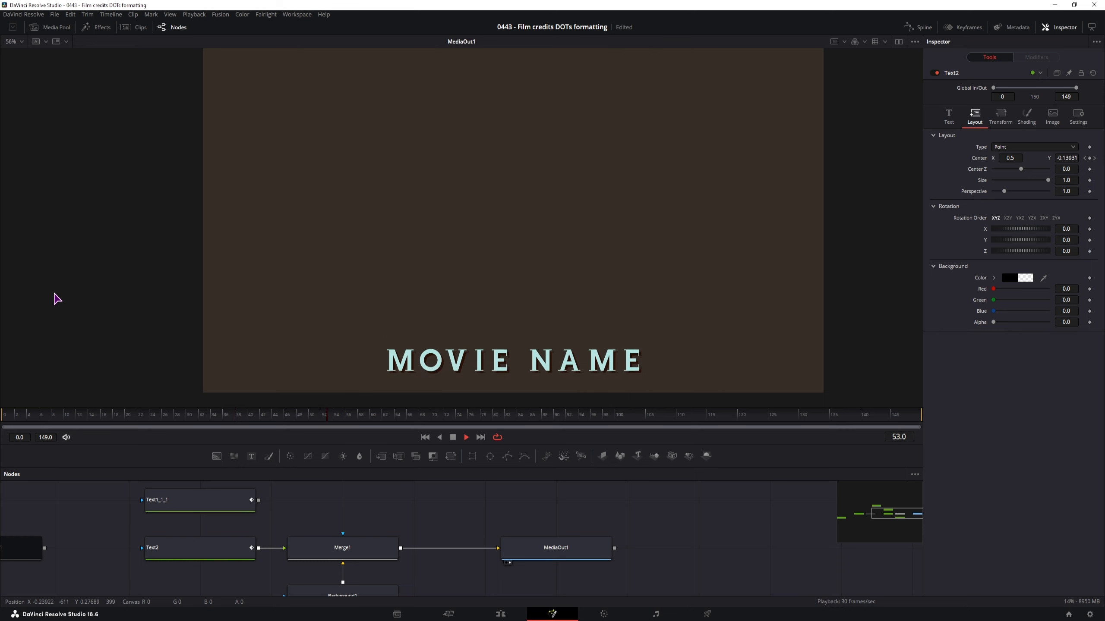